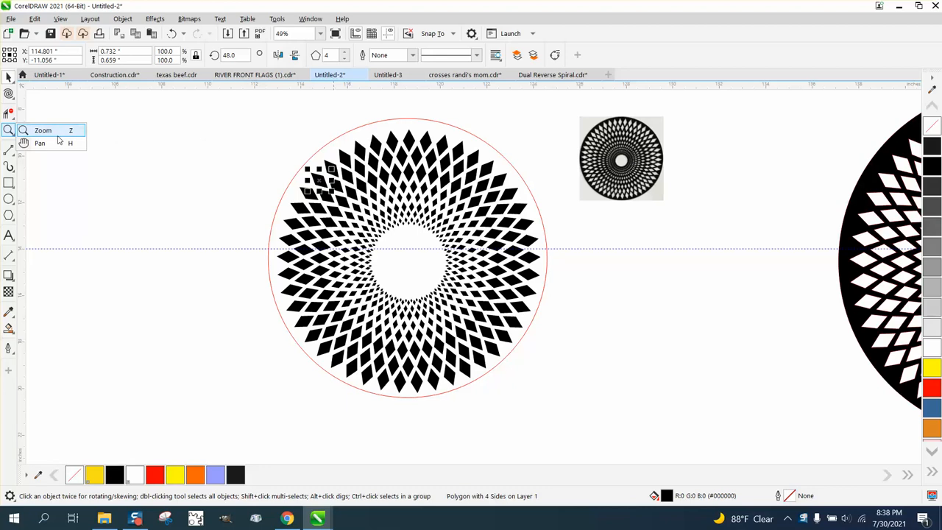
Examine the existing kinetic designs around the page, from the diamond-pattern circles to the outlined curved-blade rosette.
click(44, 131)
click(403, 151)
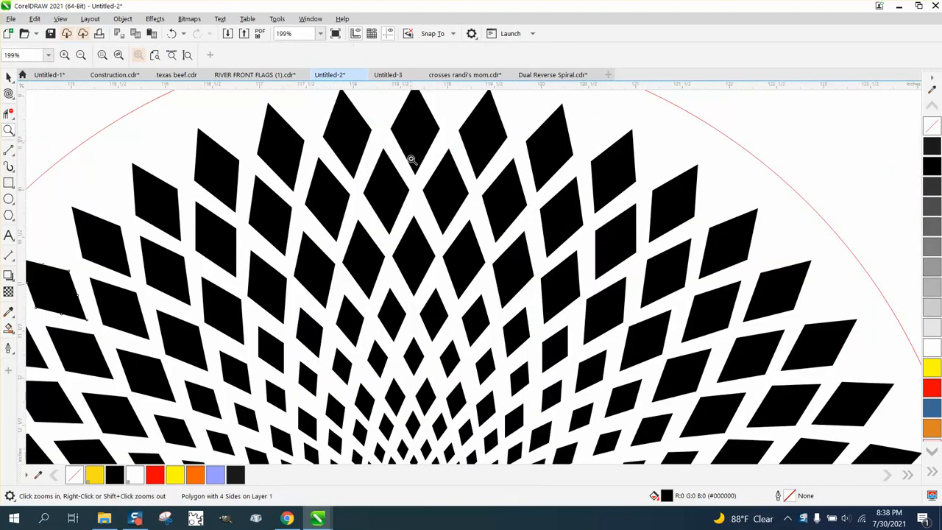
scroll(471, 234, down, 3)
scroll(471, 234, down, 7)
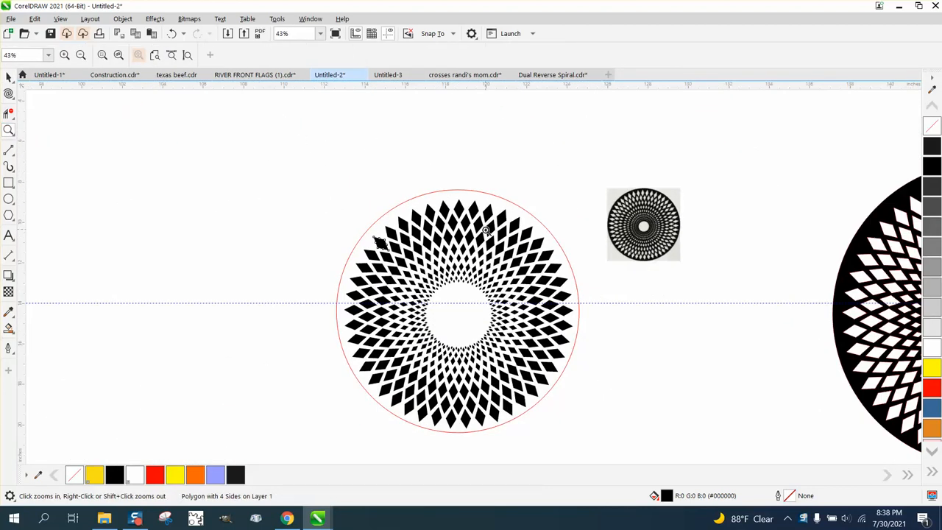
drag(91, 310, 222, 389)
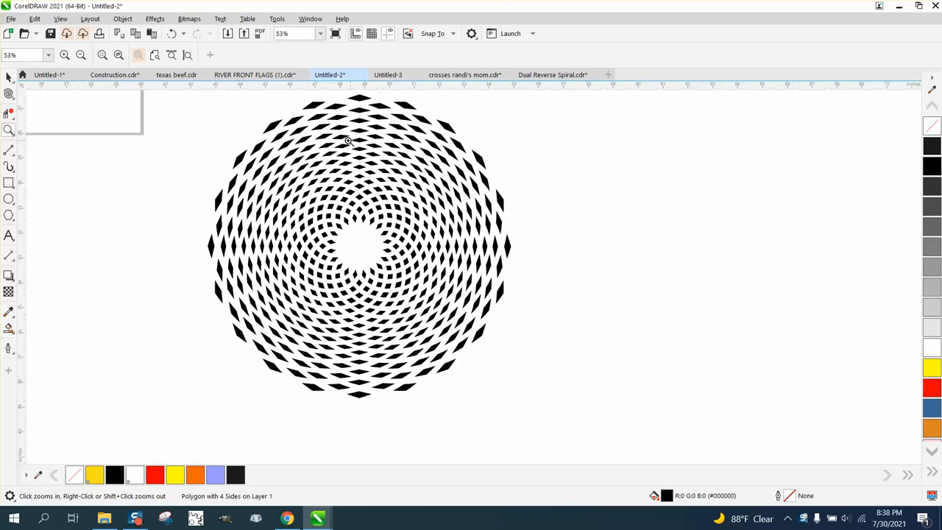
scroll(574, 364, down, 2)
scroll(581, 364, down, 3)
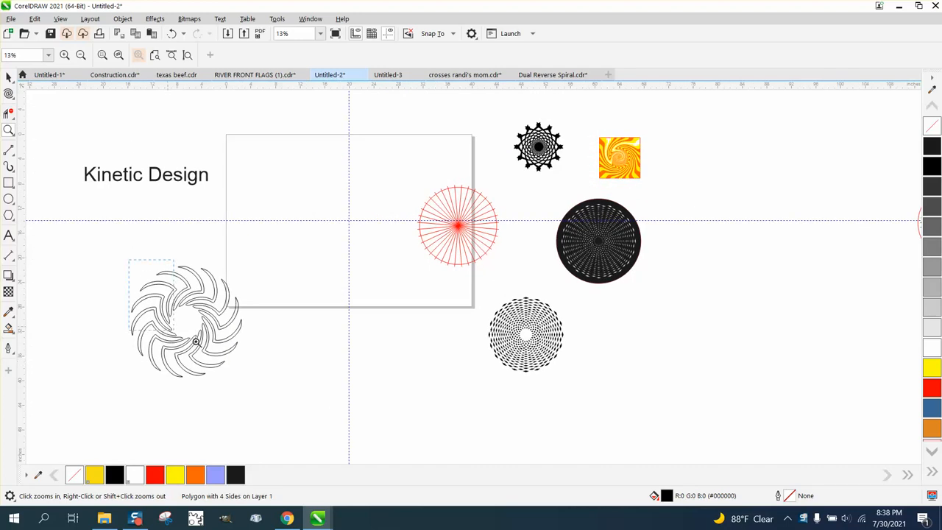
scroll(301, 343, up, 3)
scroll(250, 243, down, 3)
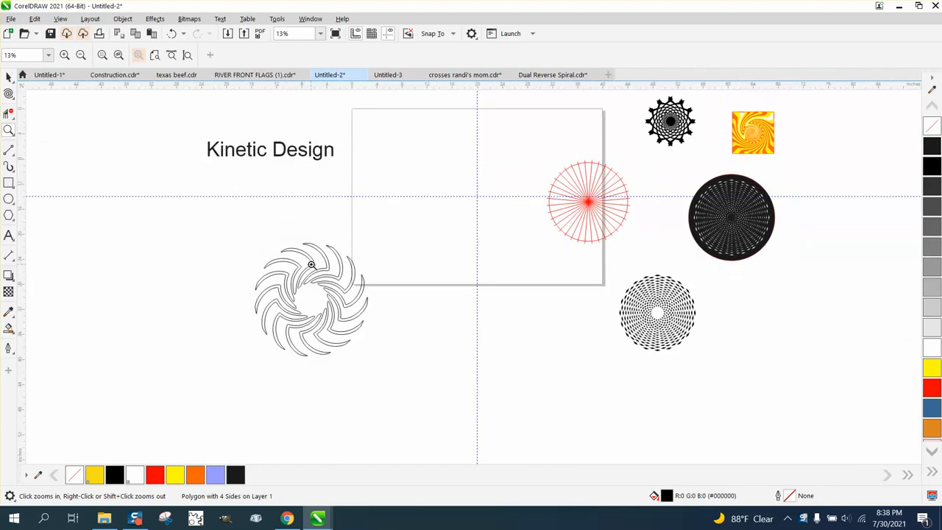
Make a horizontally mirrored copy of the outlined curved-blade rosette and place it to the left of the original.
click(8, 77)
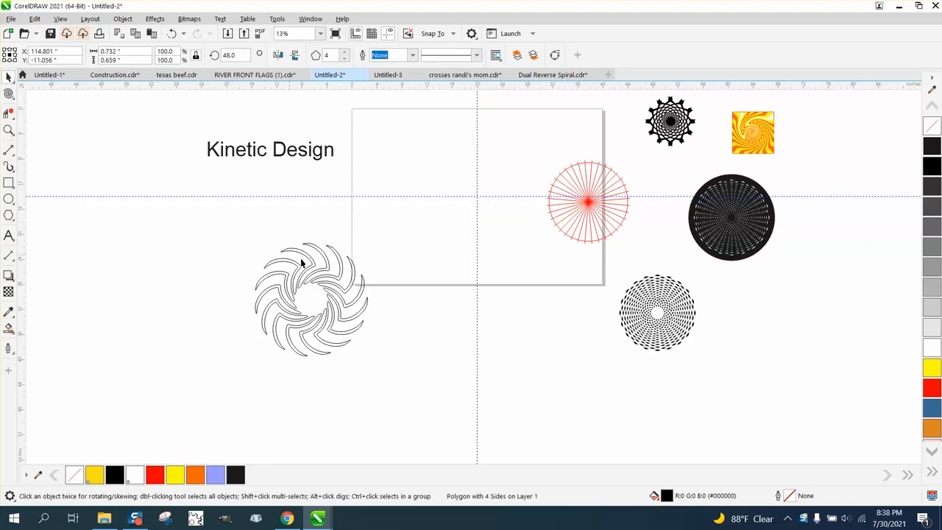
drag(309, 269, 254, 245)
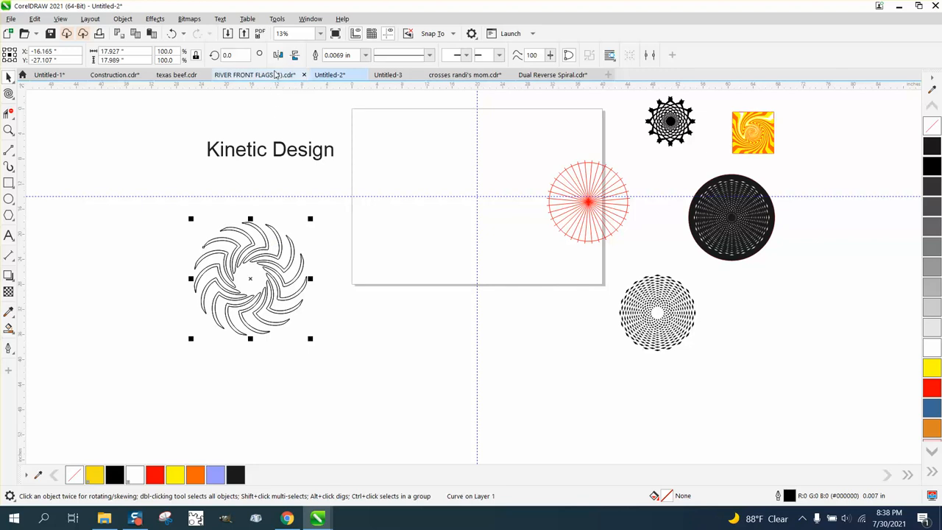
click(279, 54)
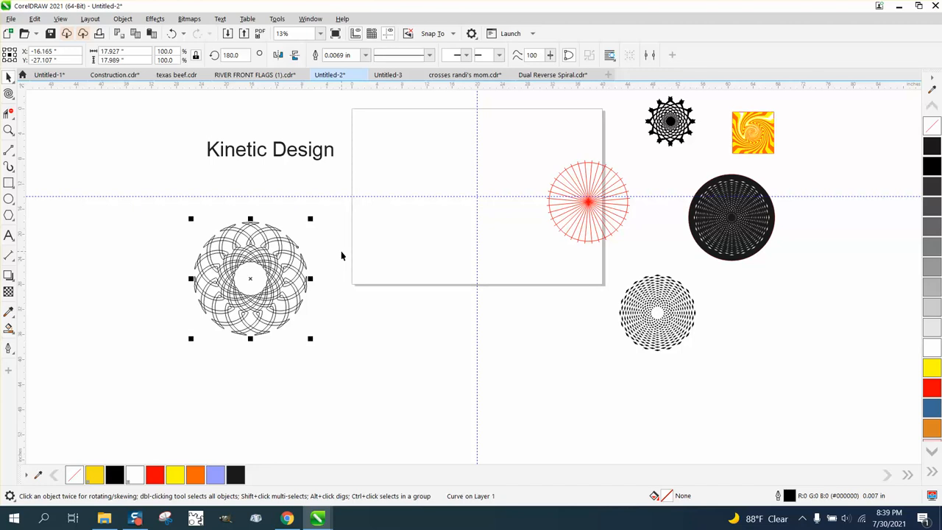
drag(250, 277, 127, 274)
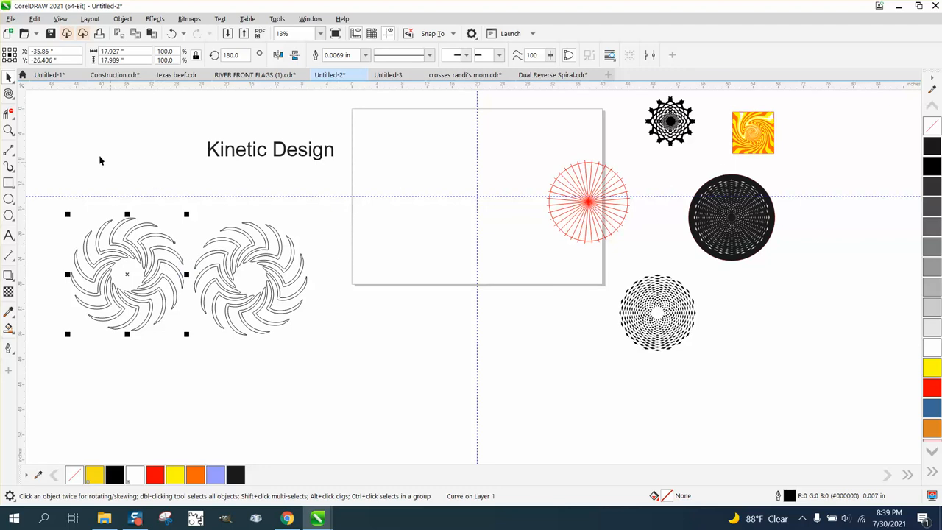
Center the red spoked circle group on the page.
click(9, 130)
drag(740, 125, 818, 178)
scroll(708, 240, down, 3)
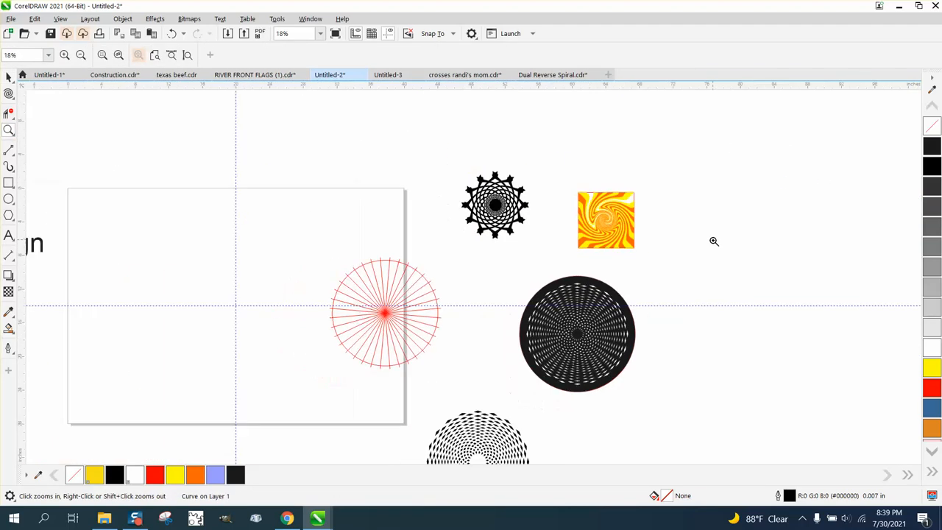
click(9, 76)
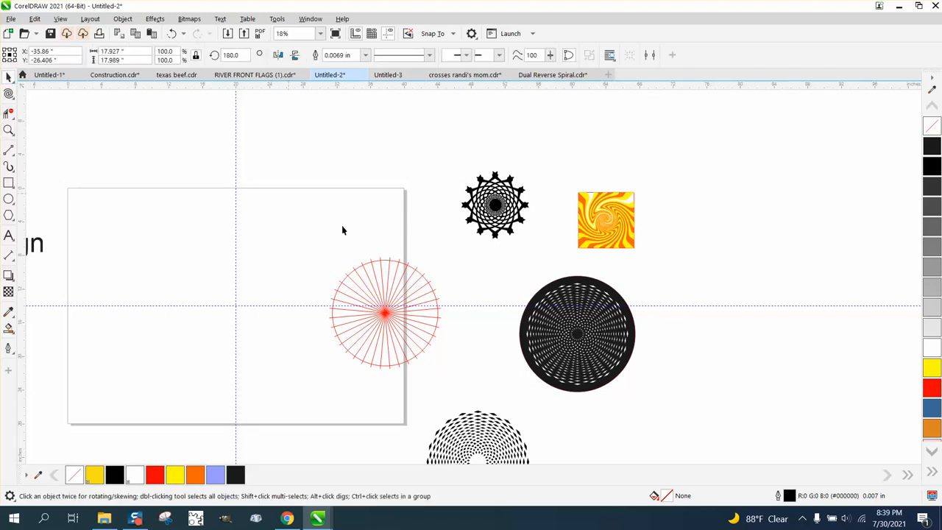
click(384, 304)
key(p)
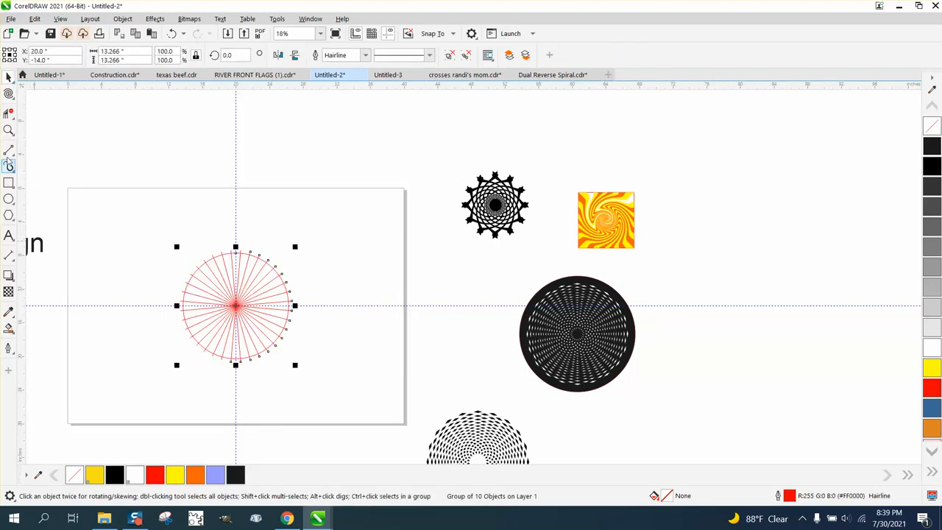
Smart-fill the top wedge and every other wedge around the left half of the spoked circle with black, without outline.
click(8, 130)
drag(179, 261, 355, 380)
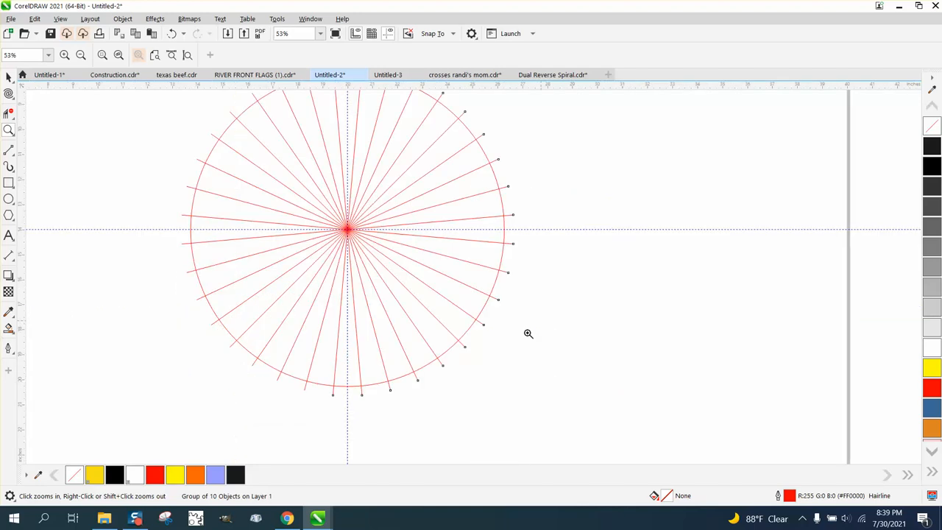
click(9, 328)
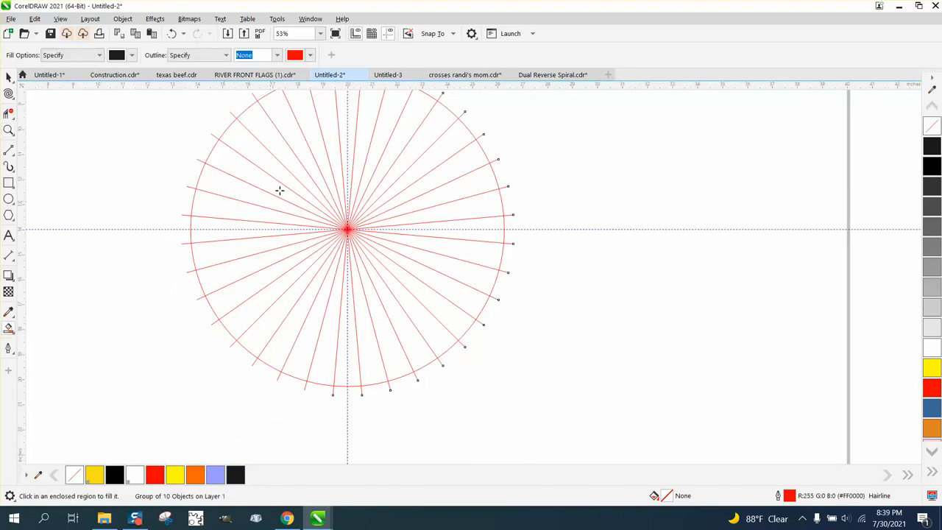
click(340, 138)
click(298, 148)
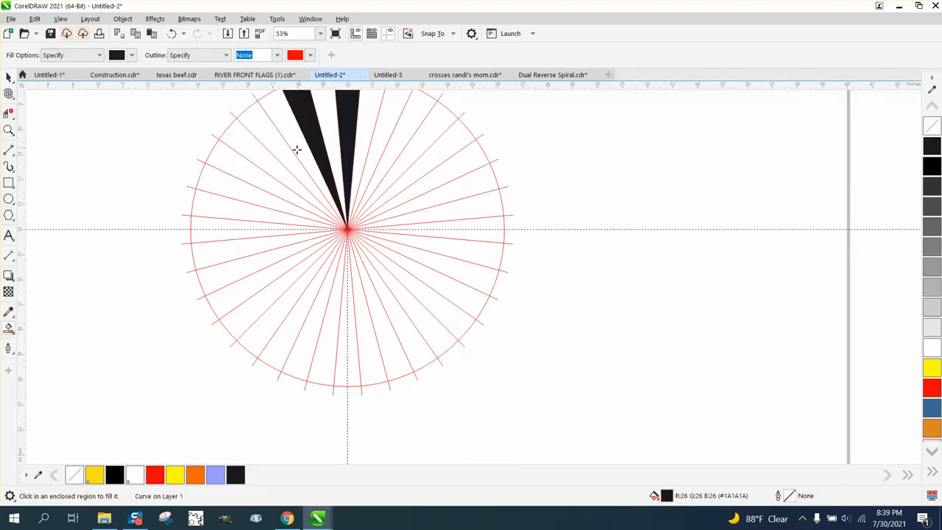
click(275, 162)
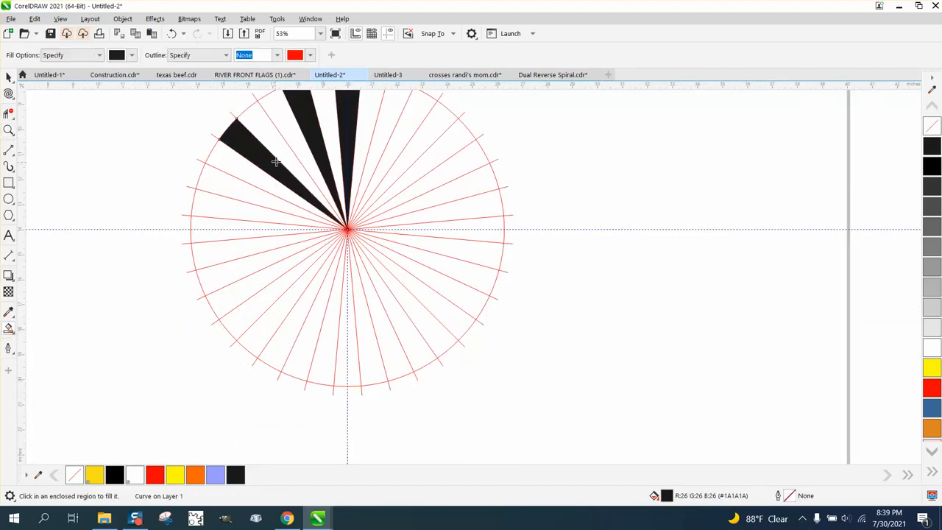
click(172, 33)
click(248, 147)
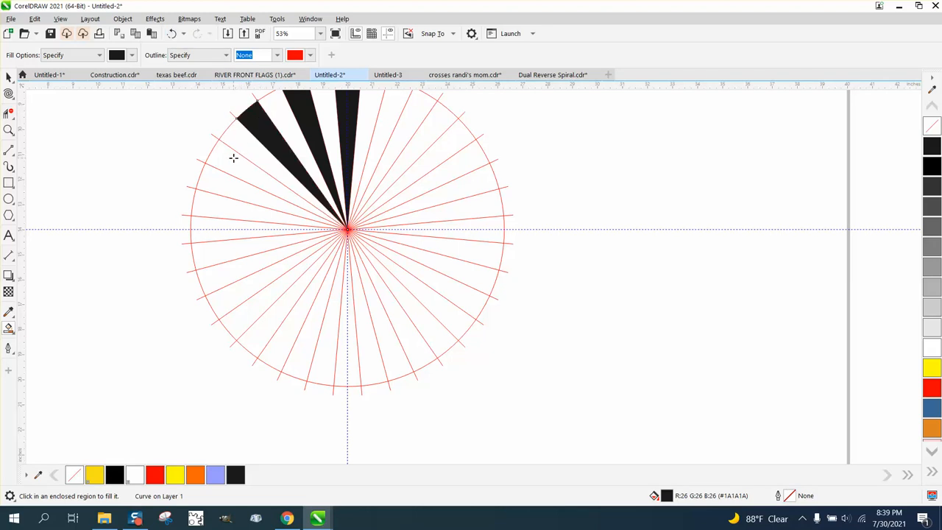
click(233, 157)
click(226, 201)
click(233, 251)
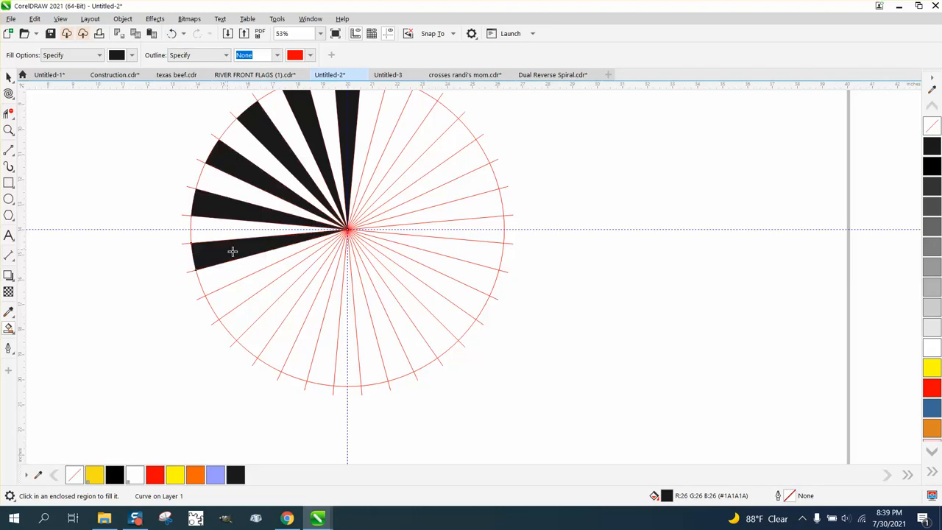
click(251, 285)
click(284, 310)
click(313, 317)
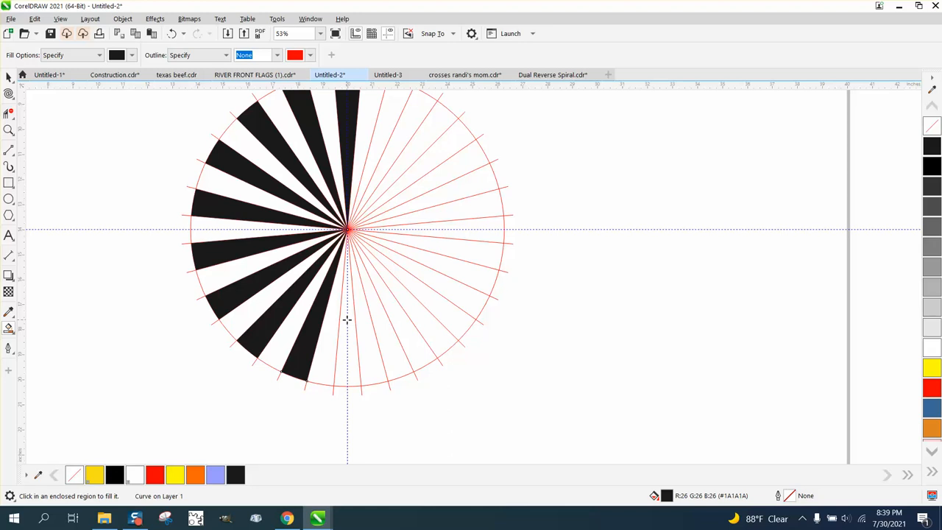
Continue the alternating black smart fill through the bottom wedge and the right half of the spoked circle.
click(346, 319)
click(374, 316)
click(409, 307)
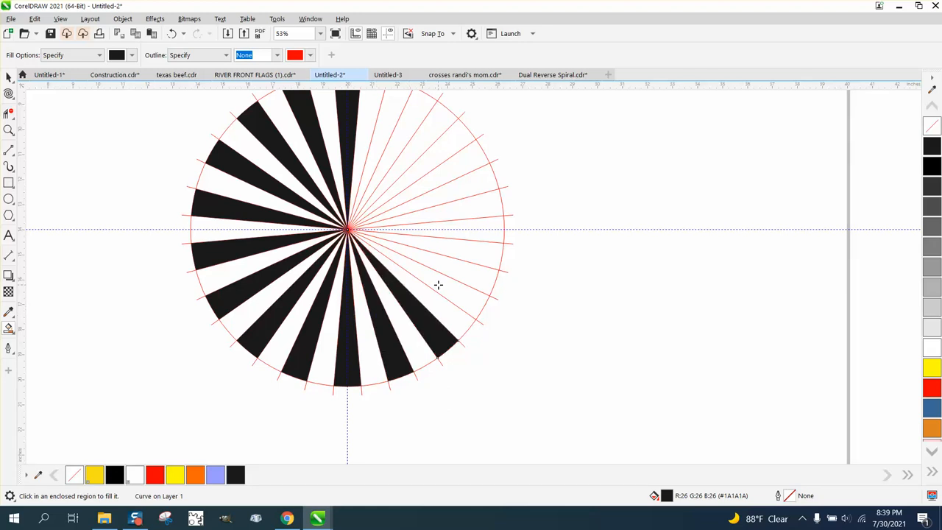
click(437, 284)
click(448, 244)
click(449, 212)
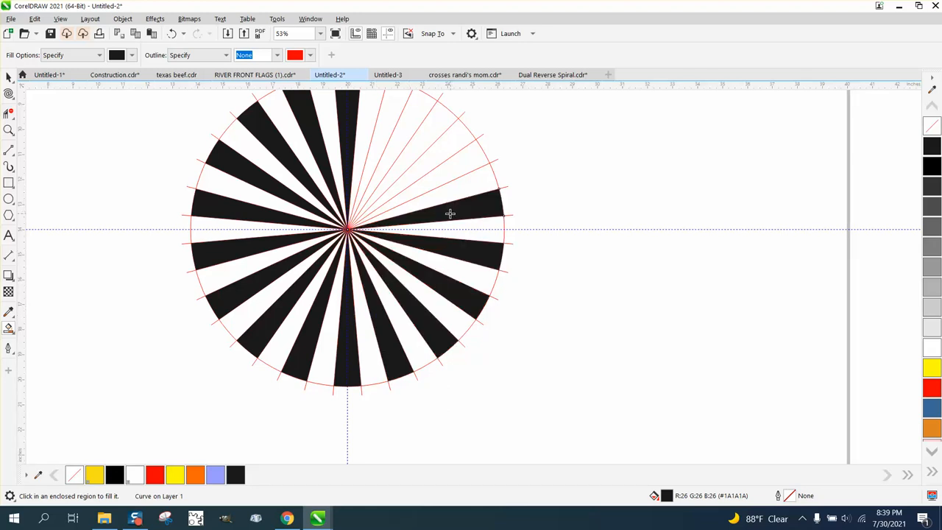
click(440, 179)
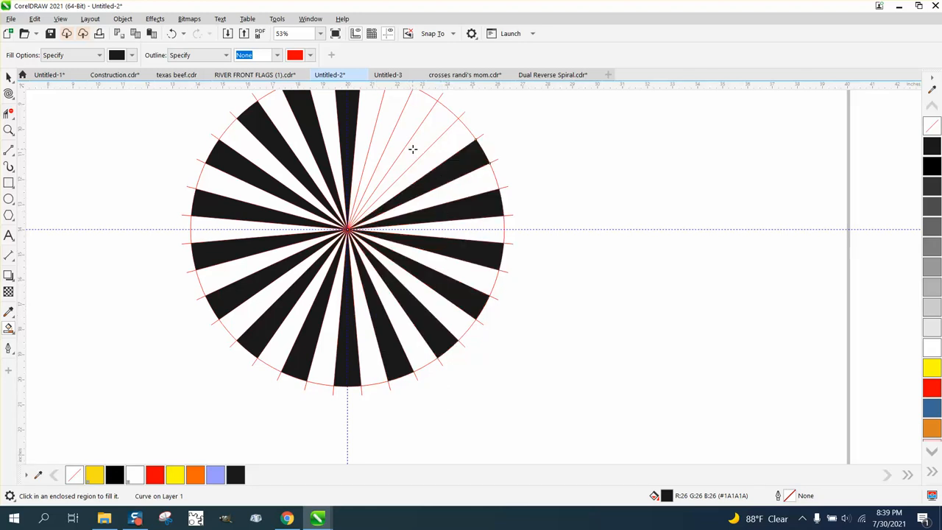
click(412, 149)
click(380, 126)
scroll(419, 358, down, 3)
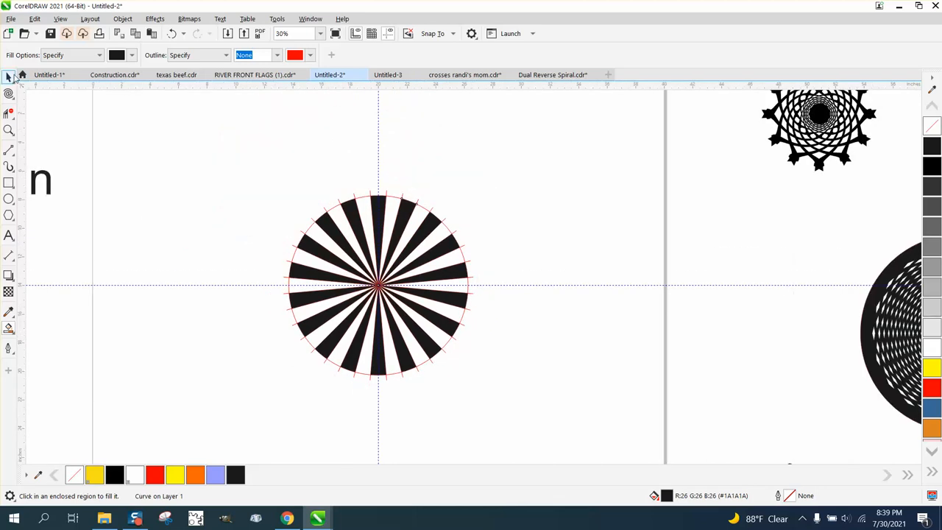
Move the red spoked circle to the right, clear of the black wedges, and group all the wedges.
click(9, 77)
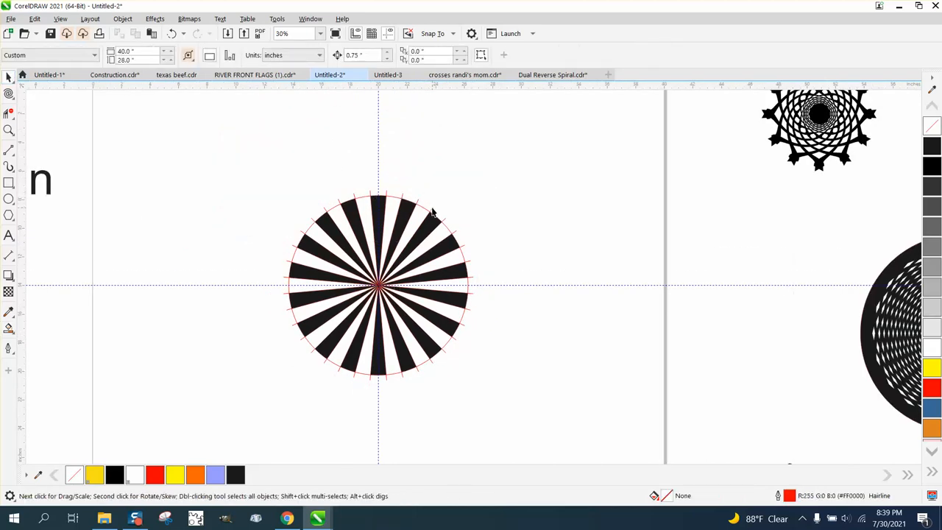
drag(433, 213, 736, 215)
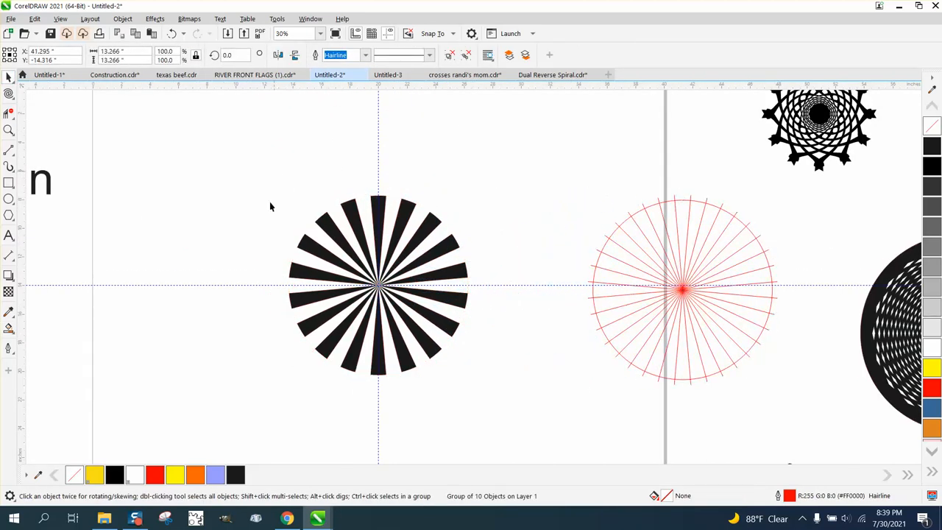
drag(272, 173, 503, 384)
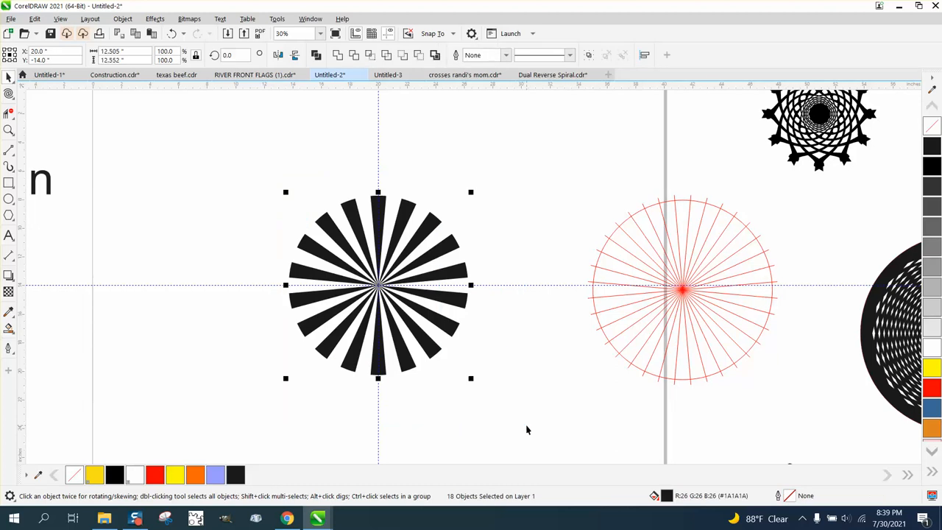
key(ctrl+g)
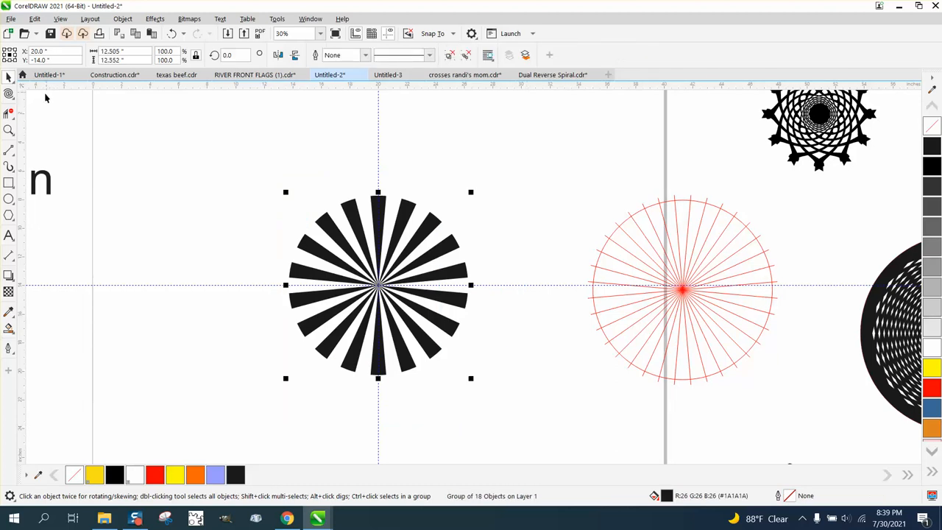
Twirl the grouped wedges into a spiral with the Twirl tool, centering the nib on the guideline intersection.
click(9, 94)
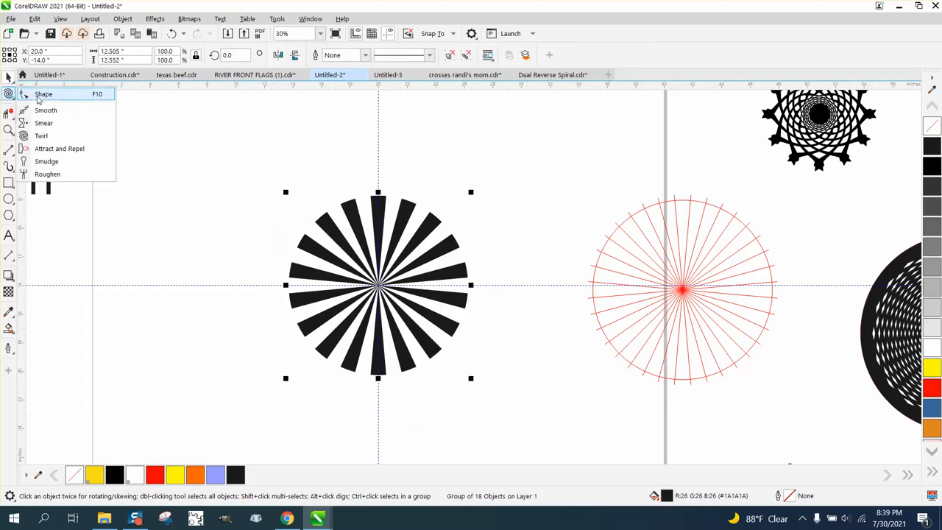
click(42, 135)
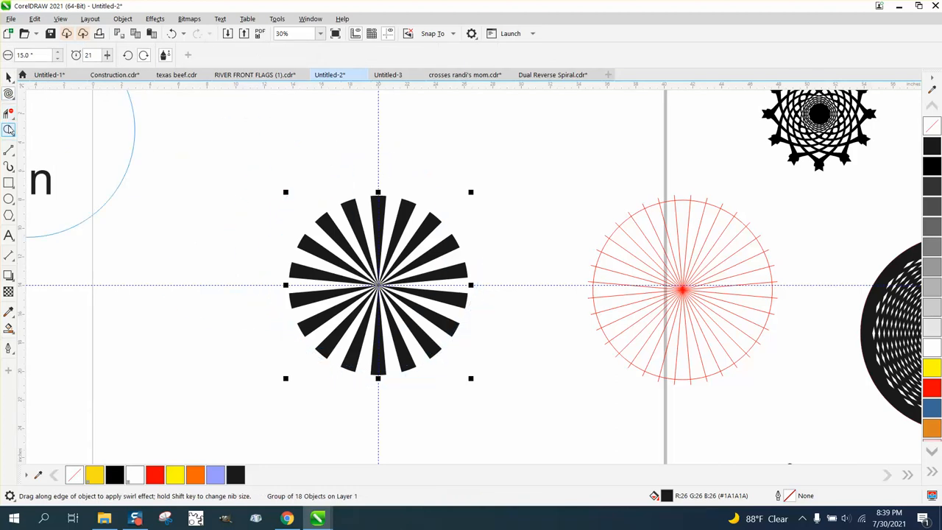
click(9, 130)
click(537, 420)
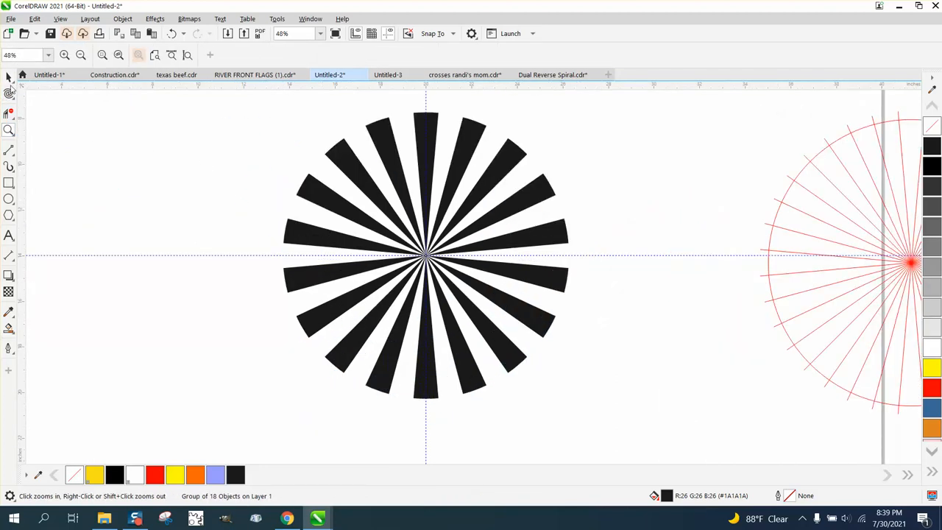
click(9, 93)
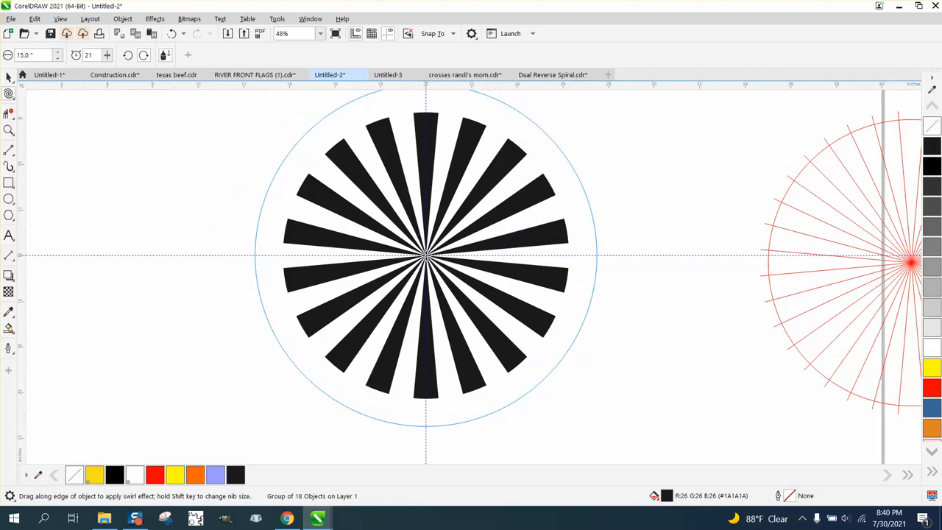
drag(425, 256, 425, 256)
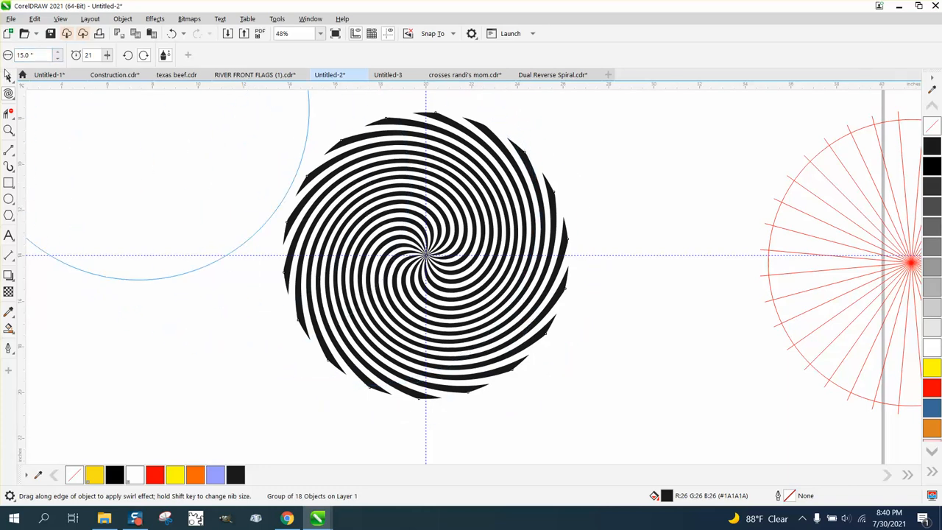
Remove the spiral group's fill and give it a near-black (#1A1A1A) outline.
click(9, 75)
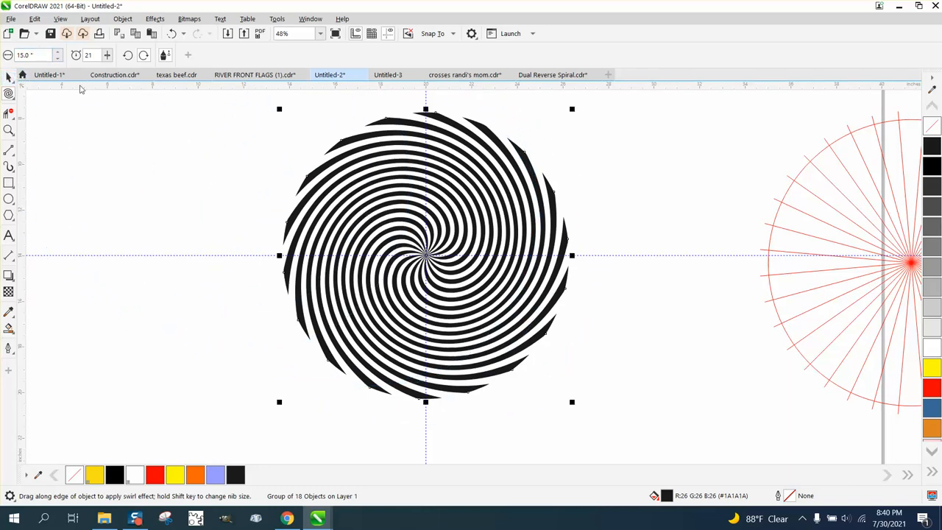
click(932, 128)
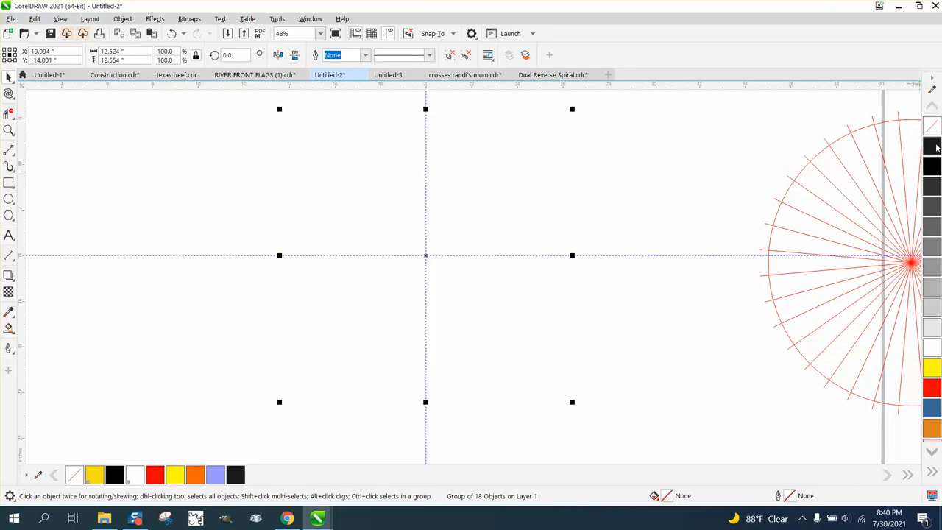
right_click(931, 146)
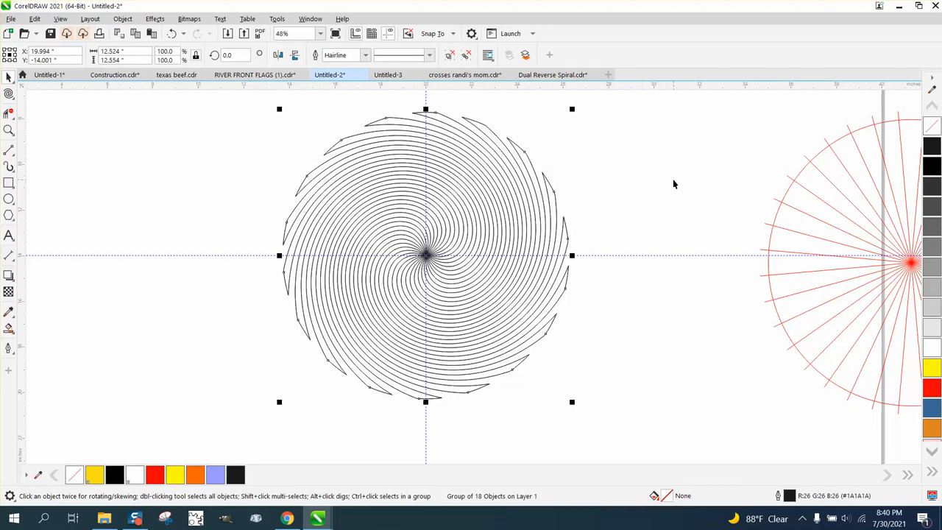
Overlay a horizontally mirrored copy of the spiral on the original.
click(278, 57)
Smart-fill every other diamond along the vertical guideline in near-black, covering six from the spiral's top edge downward.
click(8, 130)
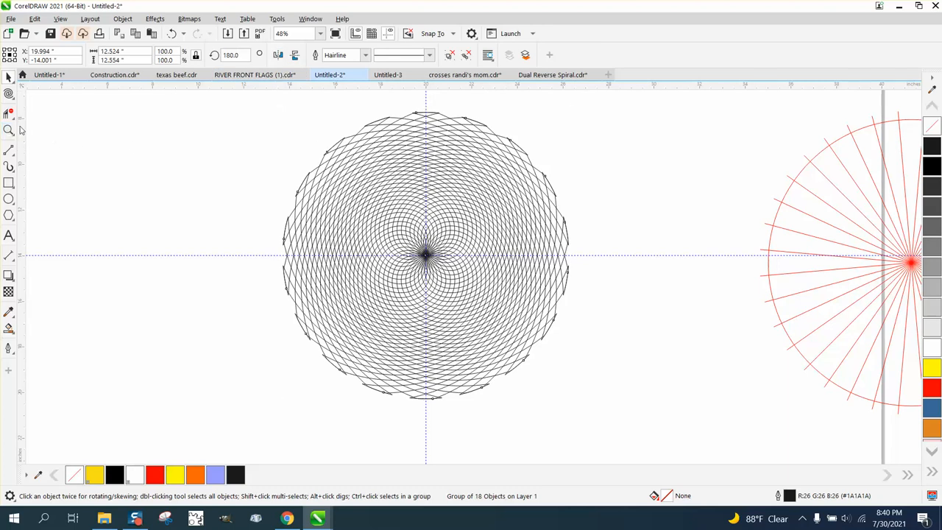
click(535, 282)
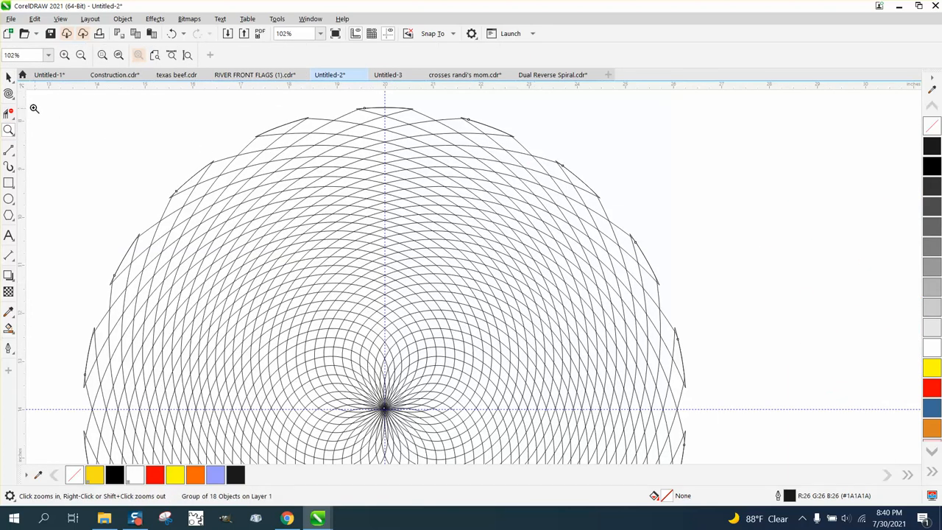
click(9, 77)
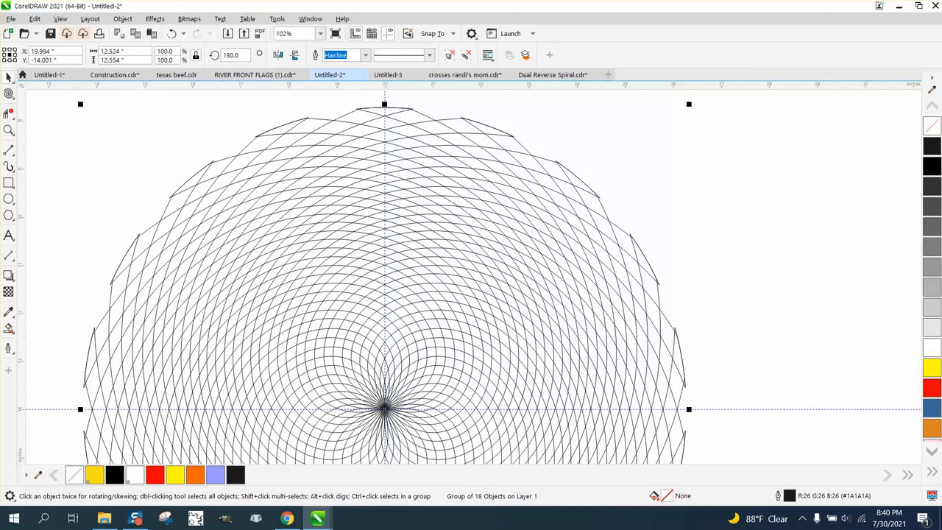
click(9, 328)
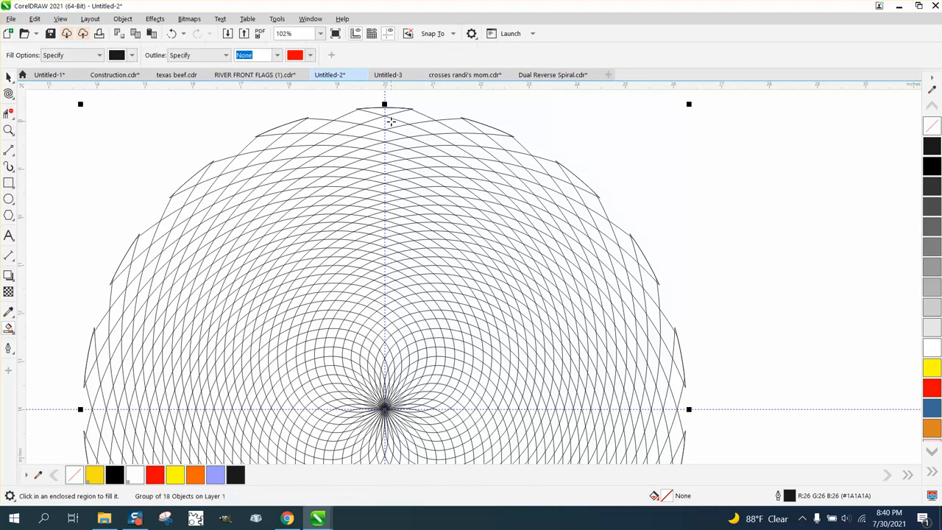
click(391, 121)
click(385, 149)
click(384, 168)
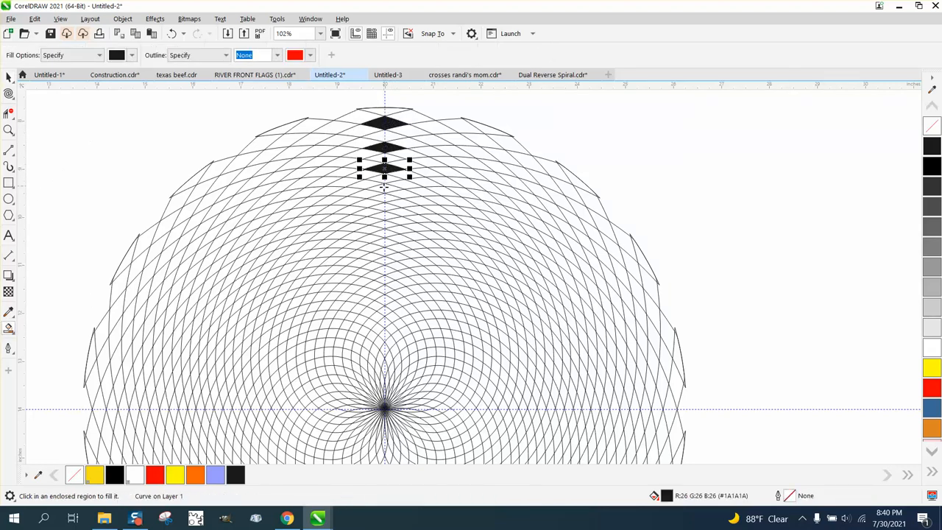
click(385, 190)
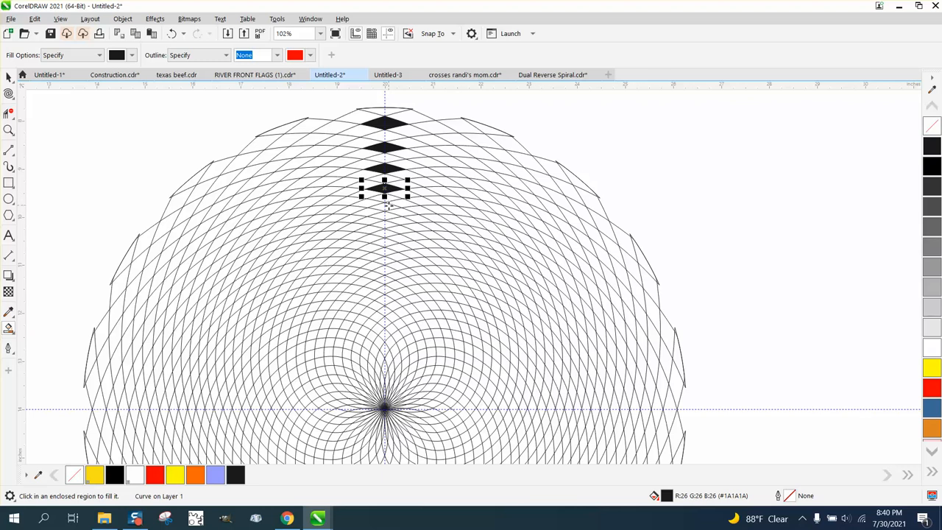
click(387, 209)
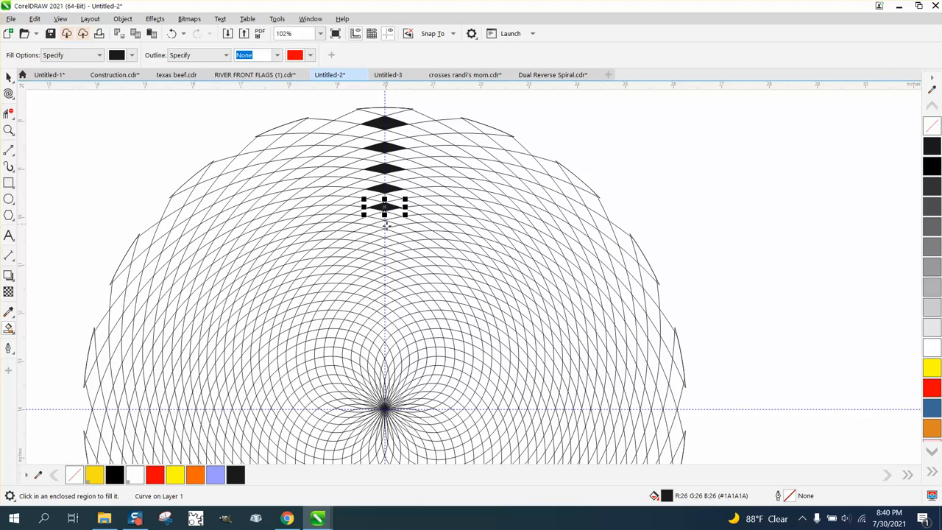
click(384, 225)
Continue the alternating smart fill down the vertical guideline with six more diamonds toward the spiral's centre.
click(9, 130)
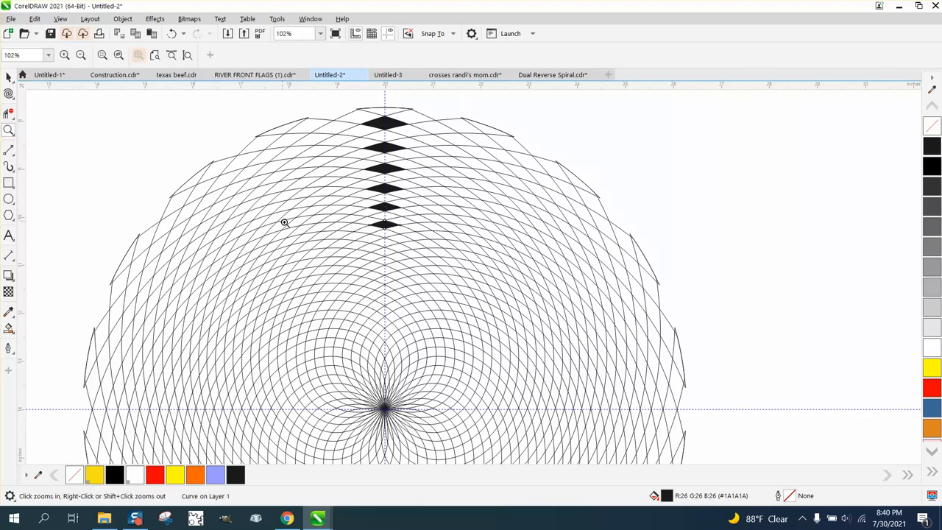
click(322, 211)
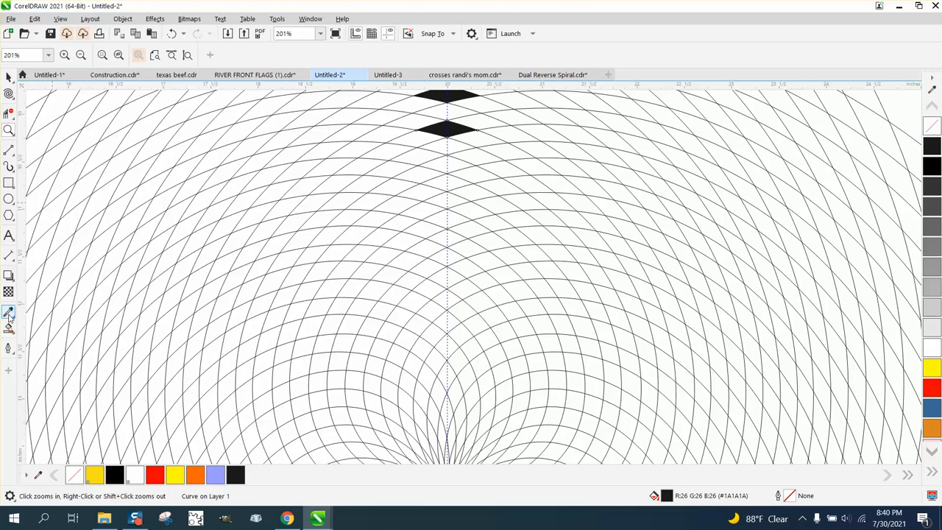
click(9, 328)
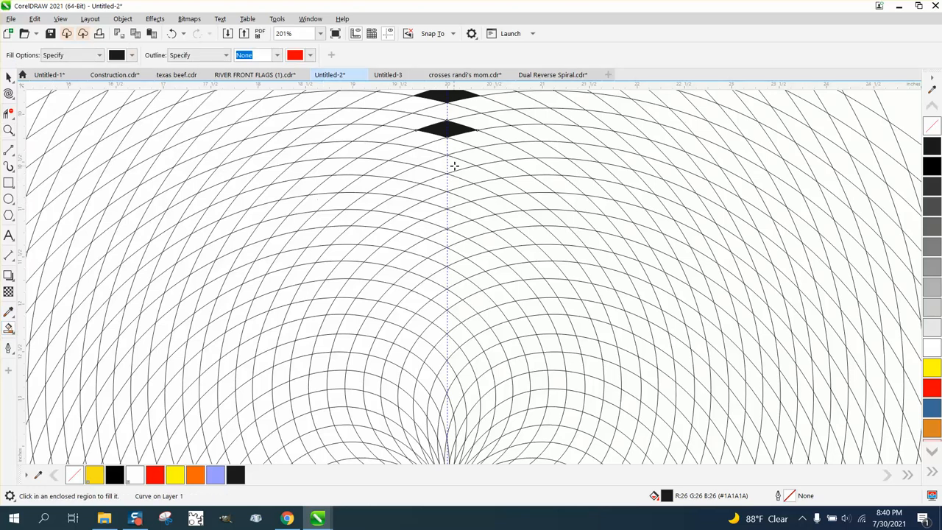
click(454, 167)
click(453, 200)
click(454, 237)
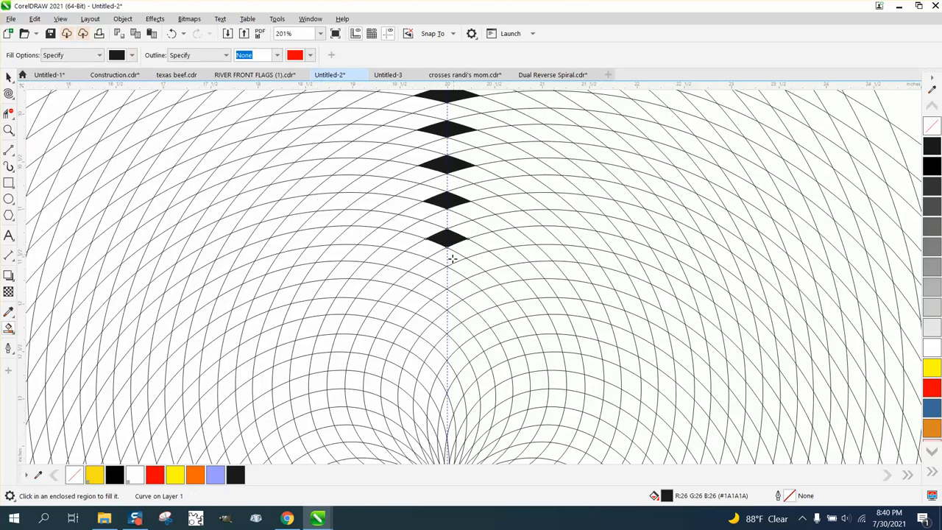
click(451, 275)
click(450, 322)
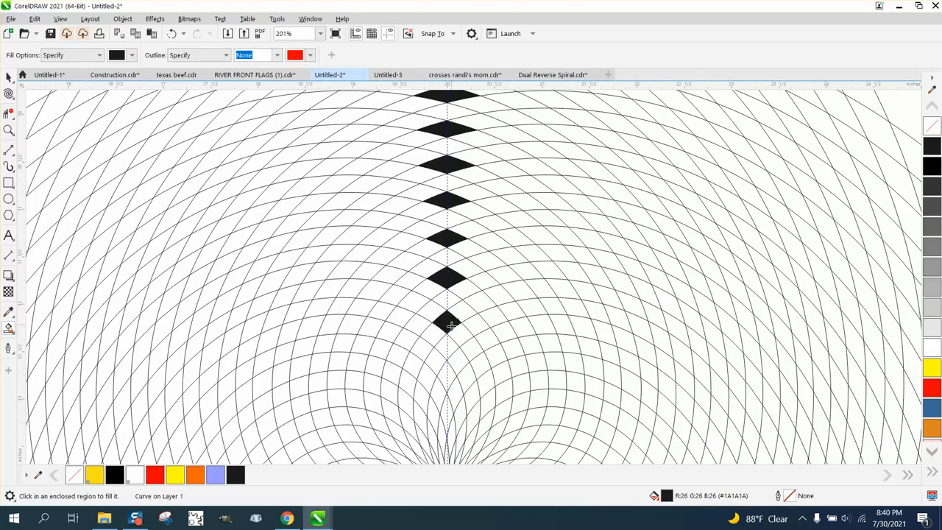
click(447, 369)
Smart-fill the alternate diamonds of the neighbouring column left of the vertical guideline, from the outer edge to the centre.
scroll(446, 379, down, 1)
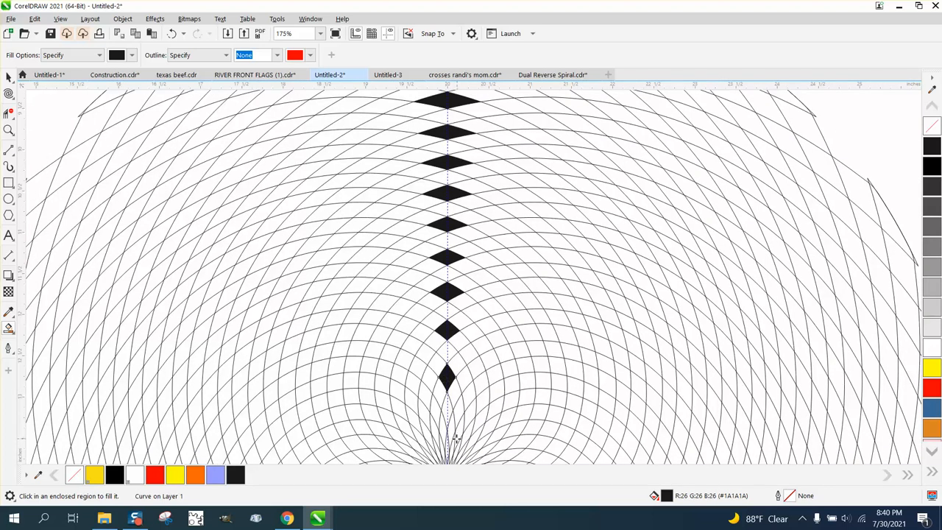
scroll(417, 336, down, 1)
scroll(441, 213, down, 1)
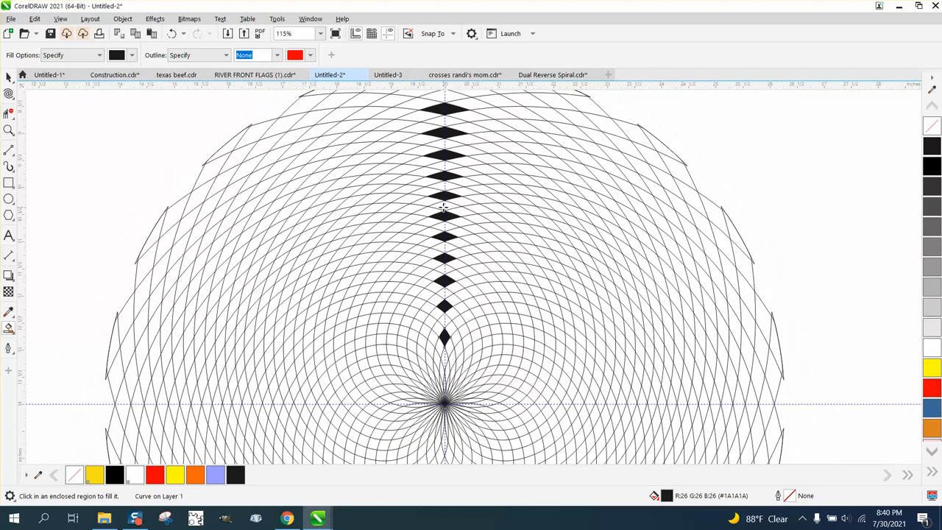
scroll(442, 169, down, 1)
scroll(441, 171, down, 1)
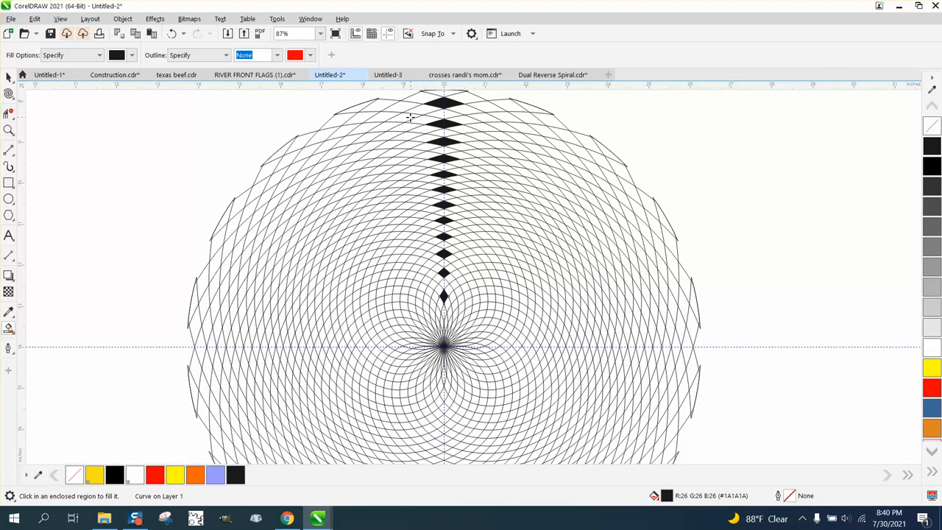
click(409, 118)
click(412, 138)
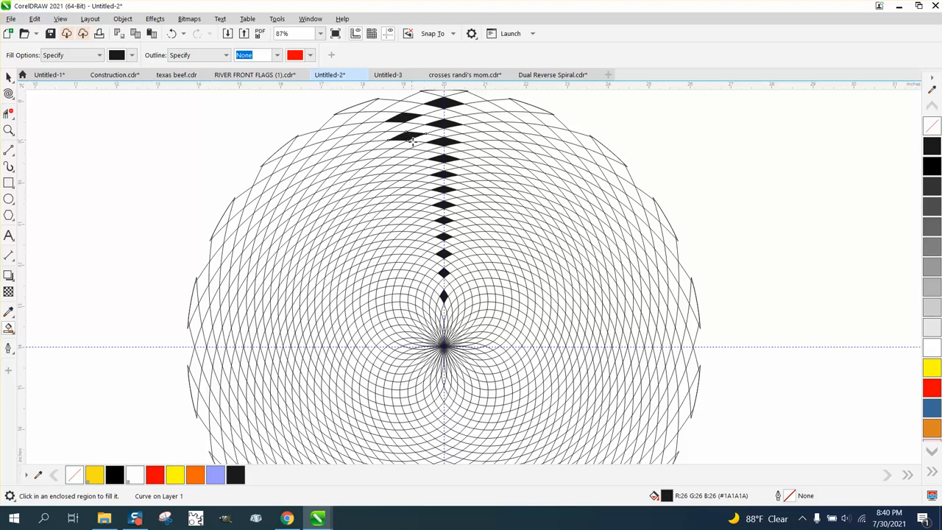
click(415, 155)
click(414, 169)
click(417, 186)
click(419, 202)
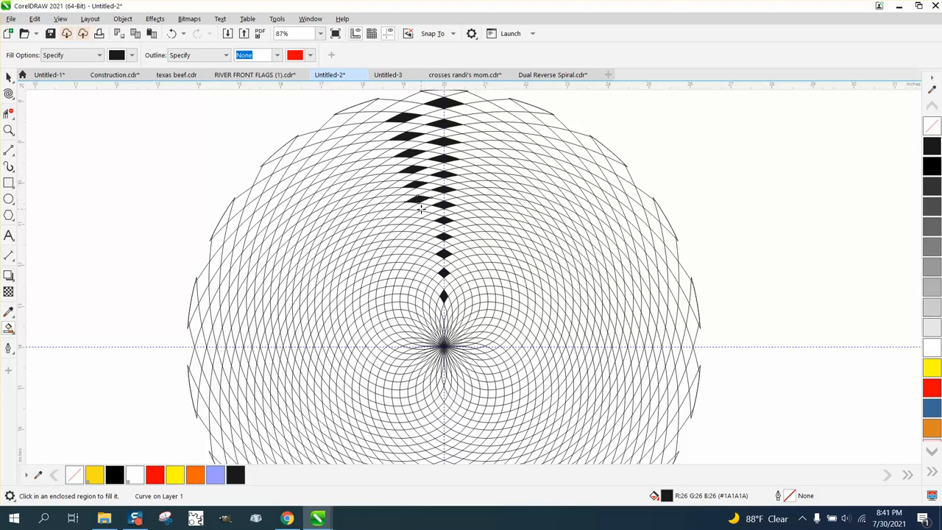
click(422, 214)
click(425, 234)
click(426, 247)
click(429, 262)
click(433, 284)
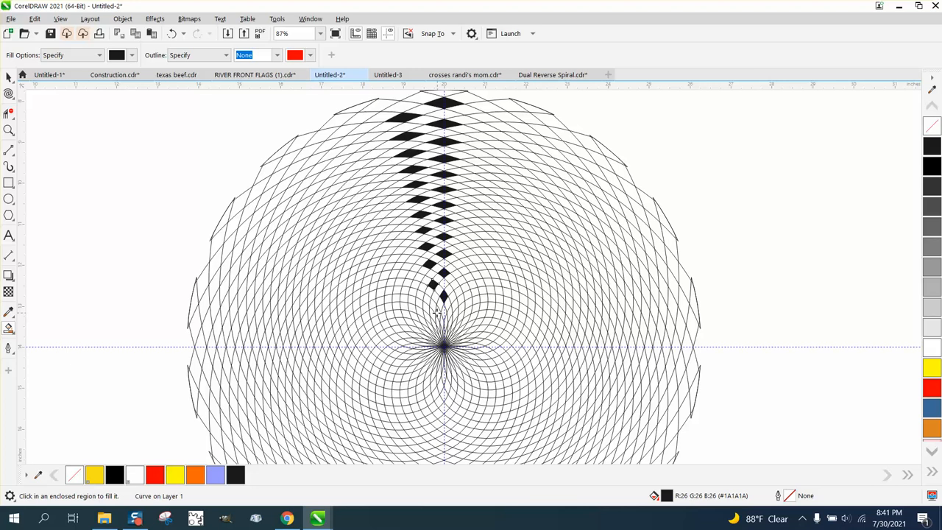
click(436, 313)
Move both overlapping outline spirals to the left, clear of the filled diamonds.
scroll(371, 253, down, 1)
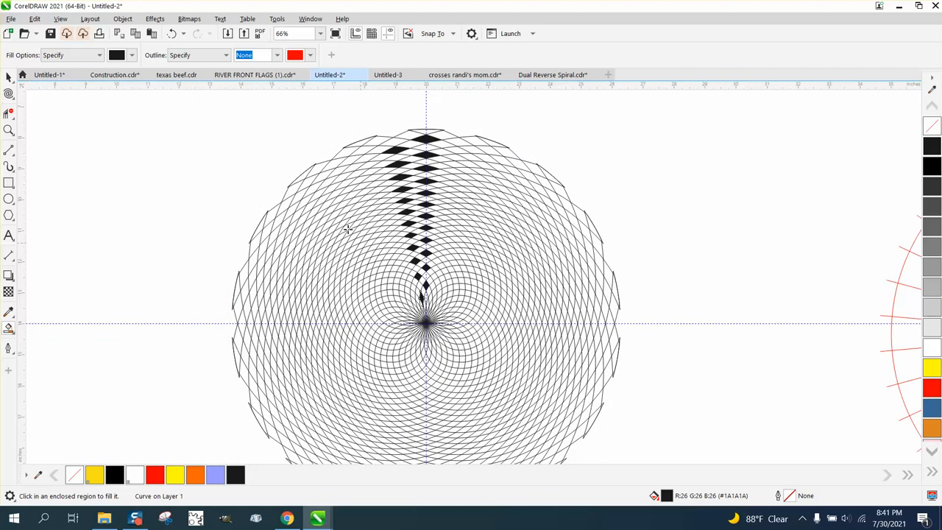
key(space)
scroll(562, 193, down, 2)
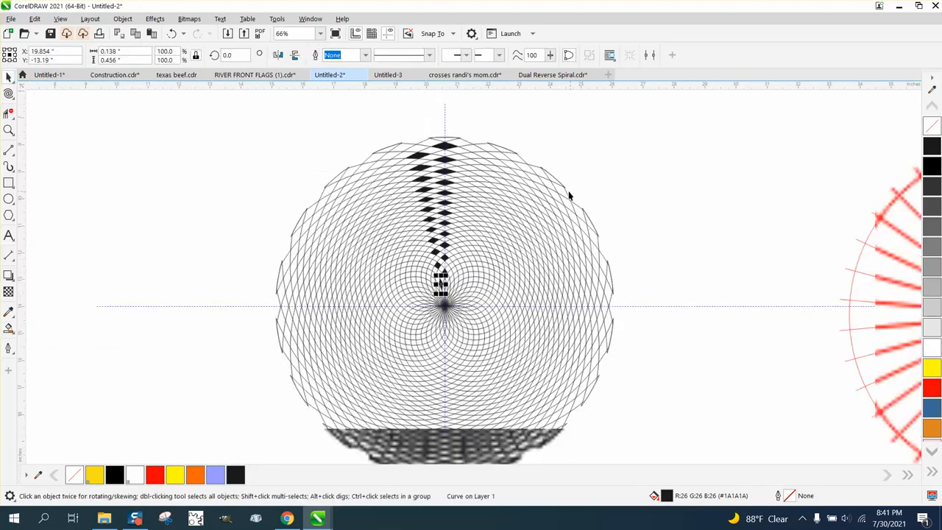
drag(559, 193, 206, 152)
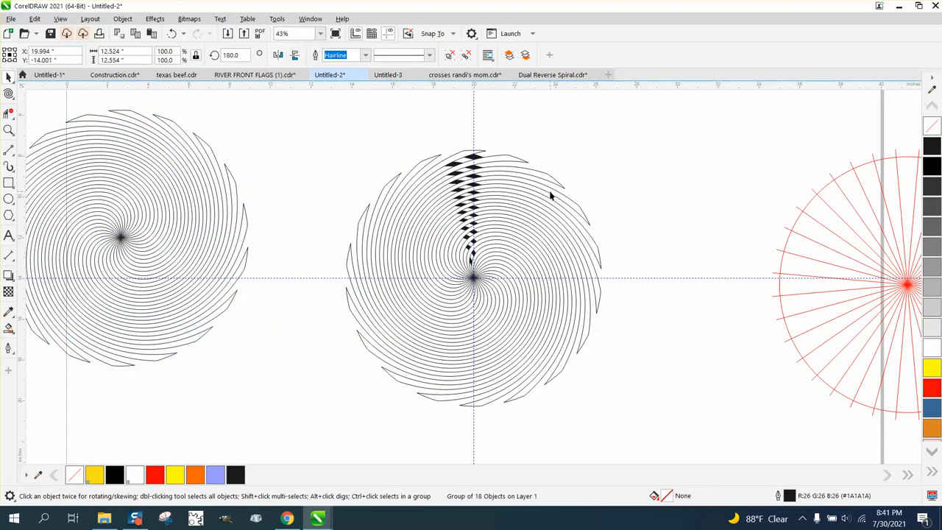
drag(550, 193, 187, 128)
Group all the filled diamonds and place the group's rotation centre on the guideline intersection.
drag(420, 128, 528, 285)
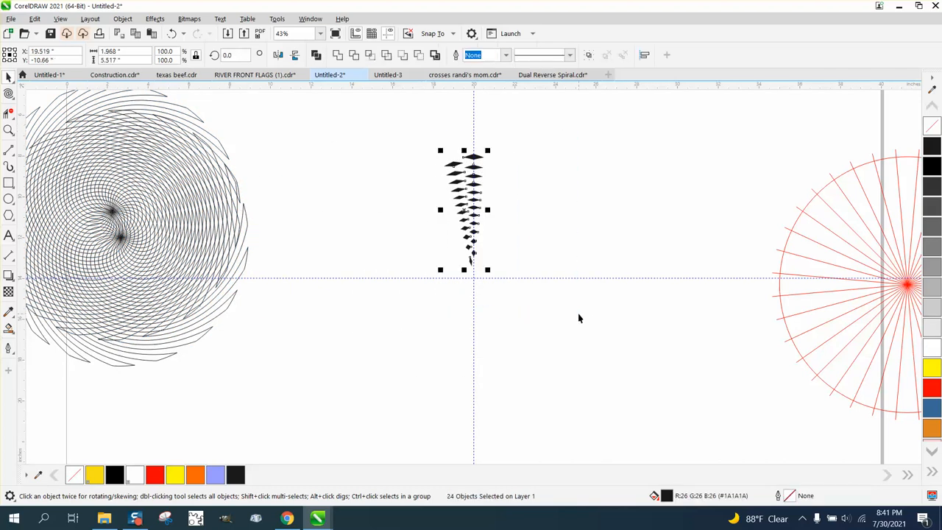
key(ctrl+g)
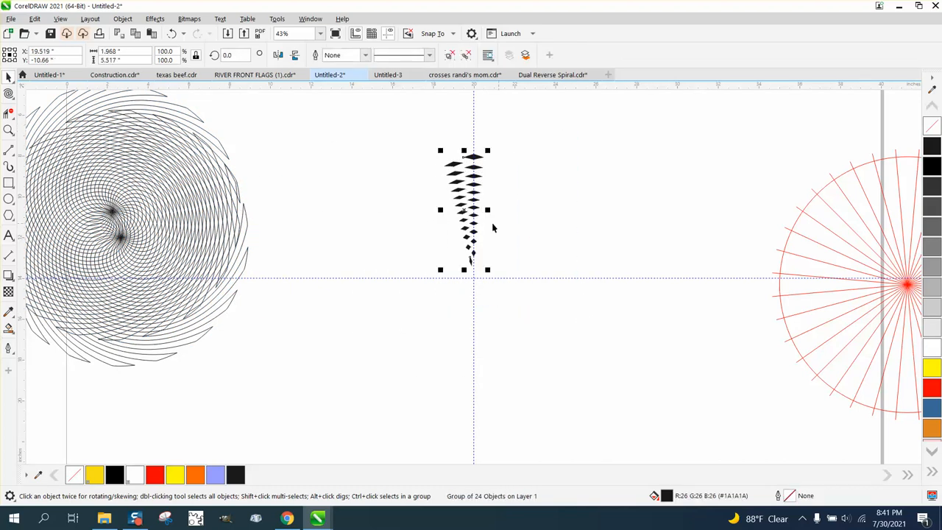
click(465, 211)
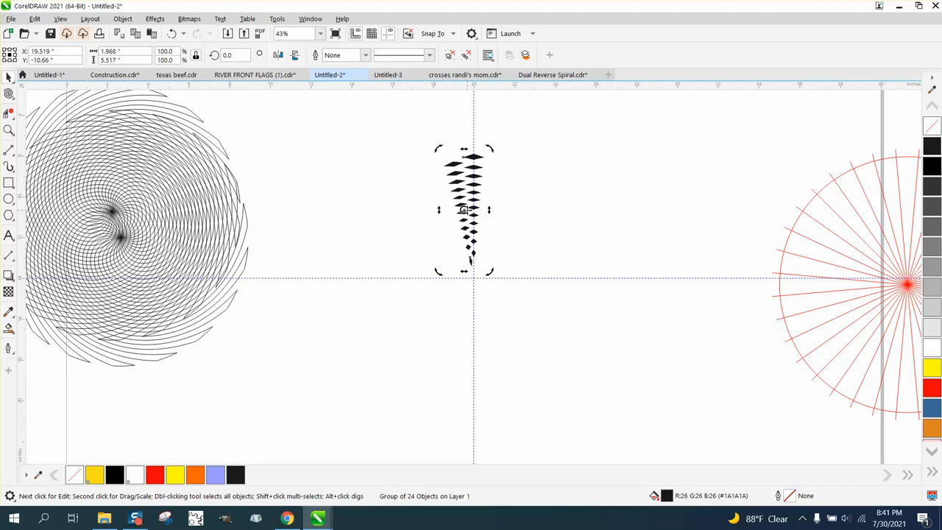
drag(464, 210, 474, 278)
click(462, 198)
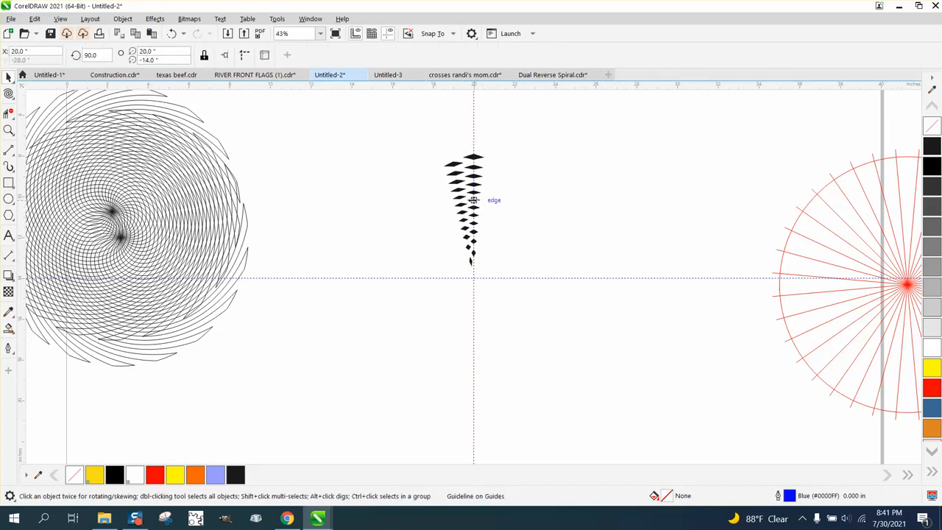
click(462, 198)
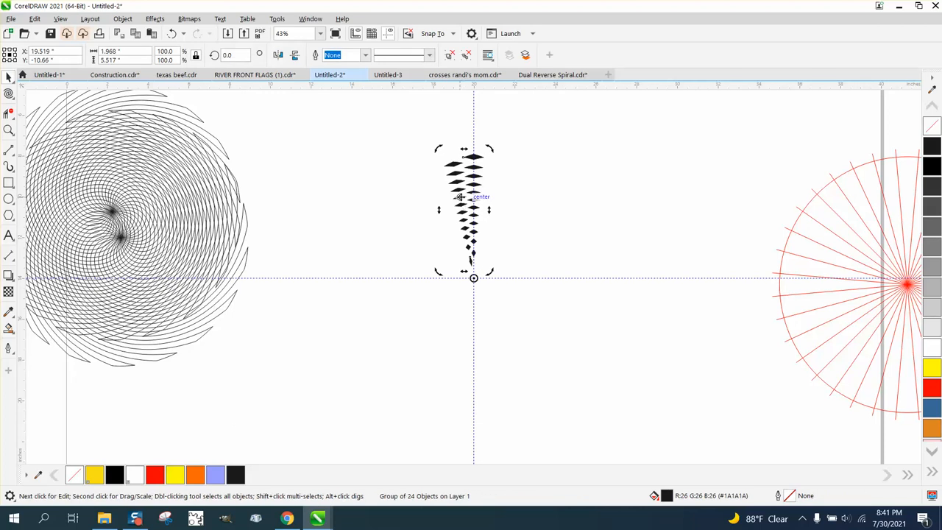
Make a counterclockwise rotated copy of the diamond group about the guideline intersection and set its rotation angle to 20°.
click(9, 130)
drag(388, 126, 626, 347)
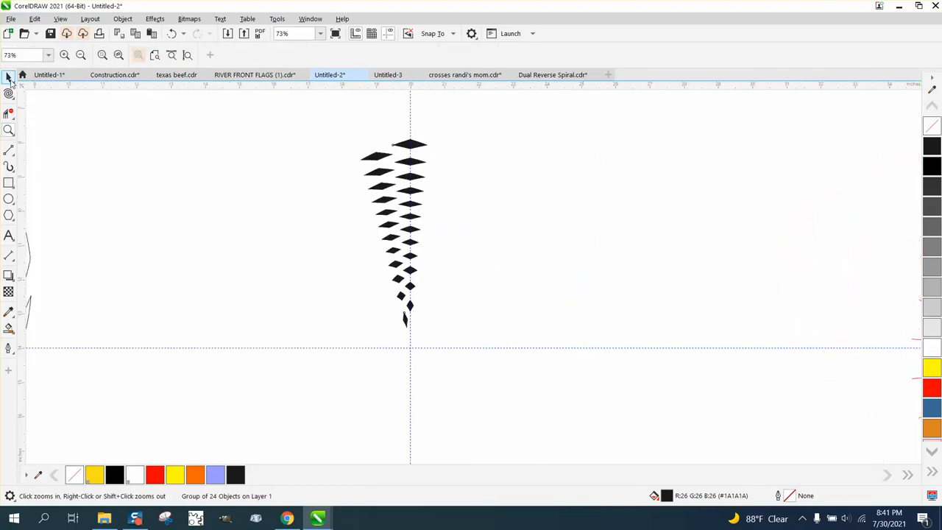
click(8, 77)
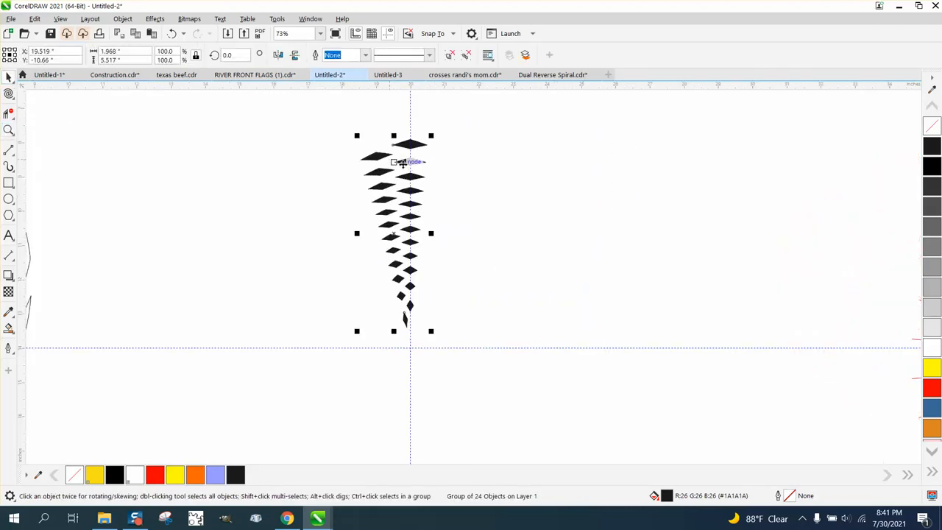
click(408, 224)
drag(436, 135, 356, 129)
drag(244, 55, 208, 55)
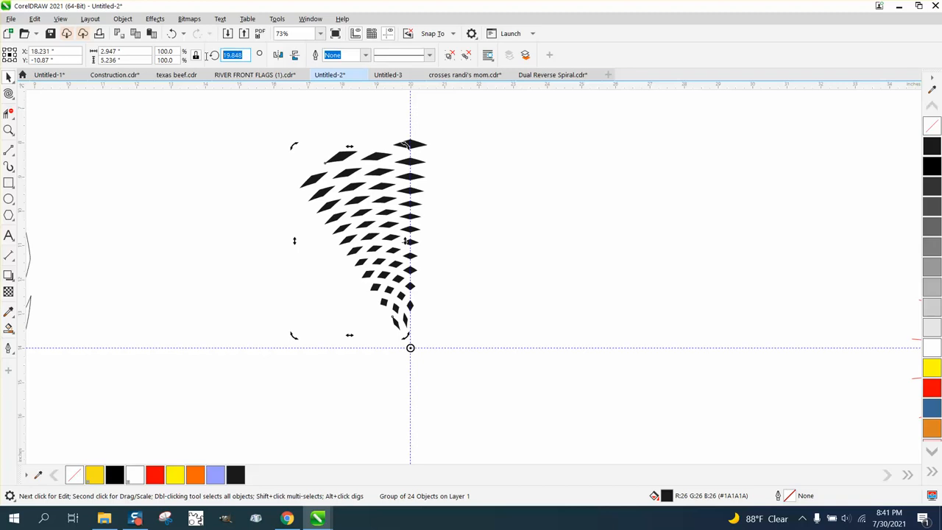
text(20.0)
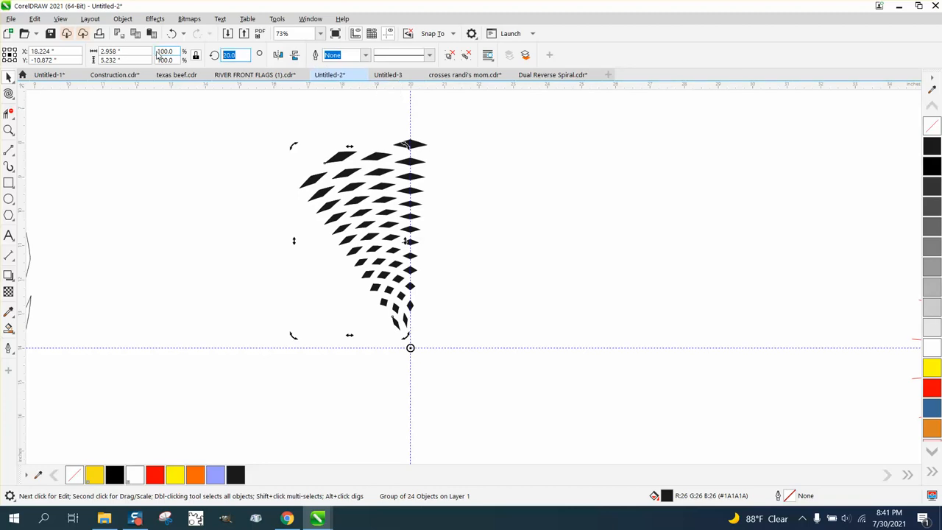
Repeat the rotated copy of the diamond group every 20°, from 40° to 340°, to complete the circle, and deselect it.
text(40)
key(Return)
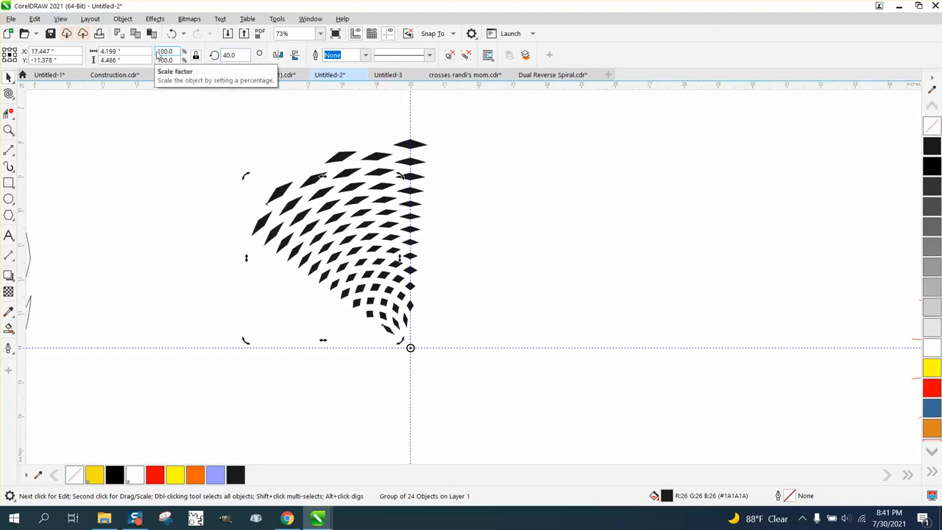
key(ctrl+r)
key(ctrl+r)
key(ctrl+r)
key(ctrl+r)
key(ctrl+r)
key(ctrl+r)
key(ctrl+r)
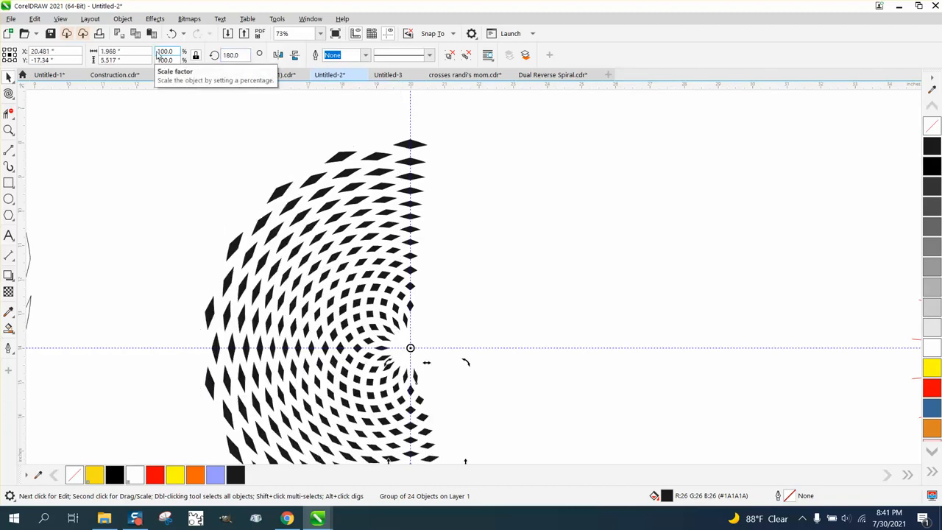
key(ctrl+r)
key(ctrl+r)
key(ctrl+r)
key(ctrl+r)
key(ctrl+r)
key(ctrl+r)
key(ctrl+r)
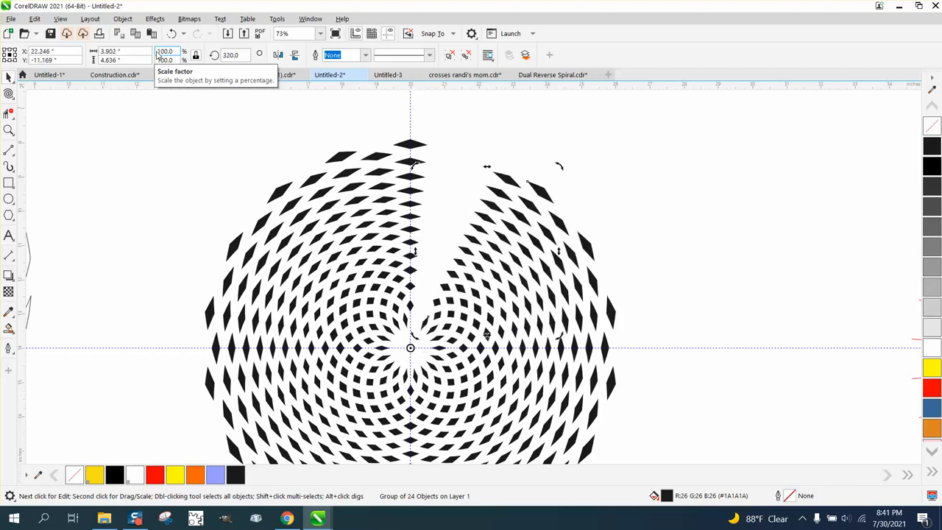
key(ctrl+r)
key(F3)
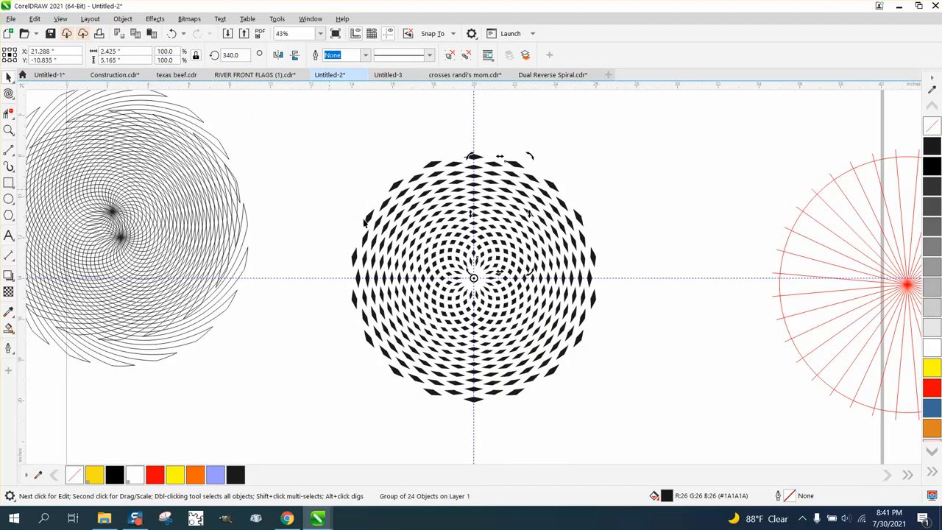
click(323, 237)
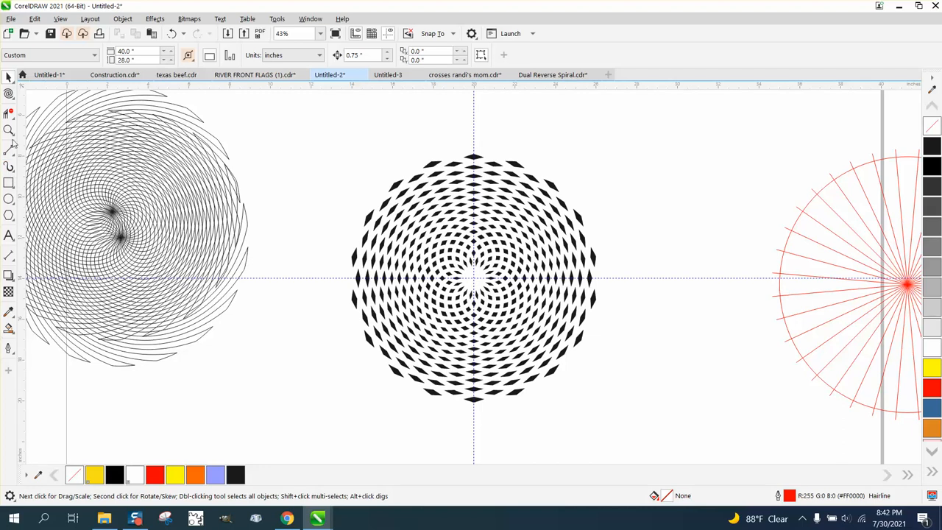
Remove the fill from all the diamond groups and give them a red hairline outline.
drag(439, 343, 651, 434)
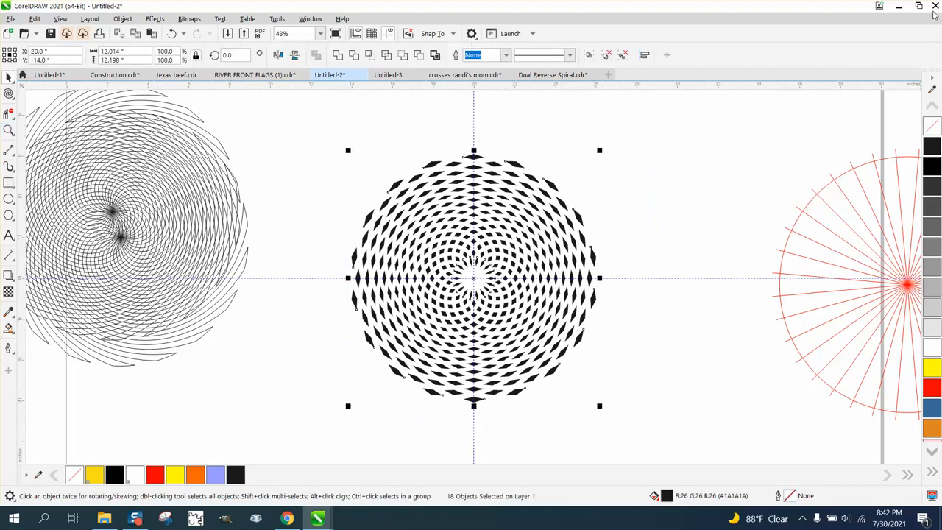
click(931, 127)
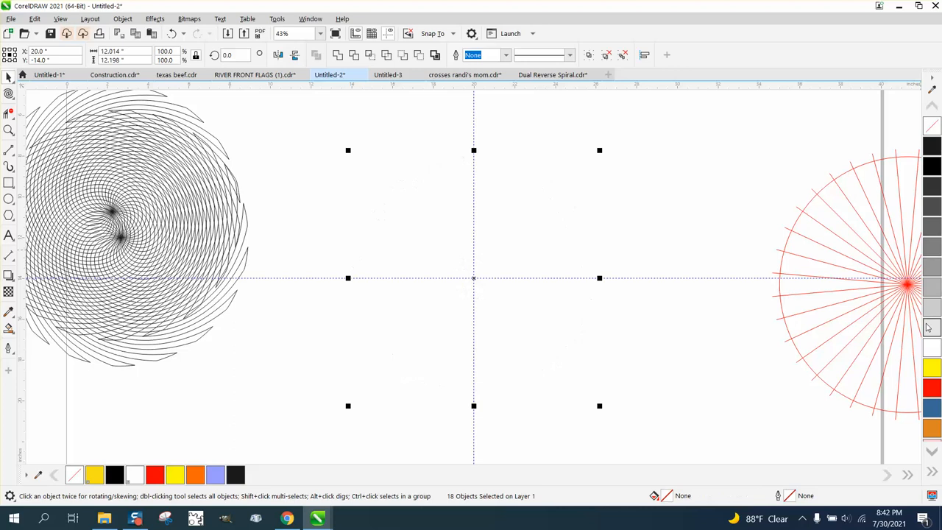
right_click(931, 389)
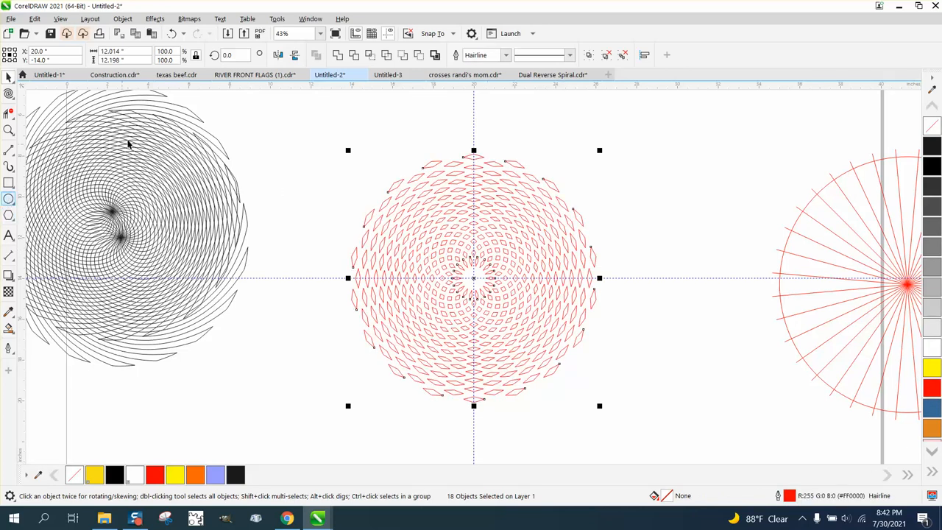
Draw a circle around the diamond pattern, centred on the page, and scale it about its centre to about 12.46 inches in diameter.
click(9, 199)
drag(682, 177, 431, 351)
key(p)
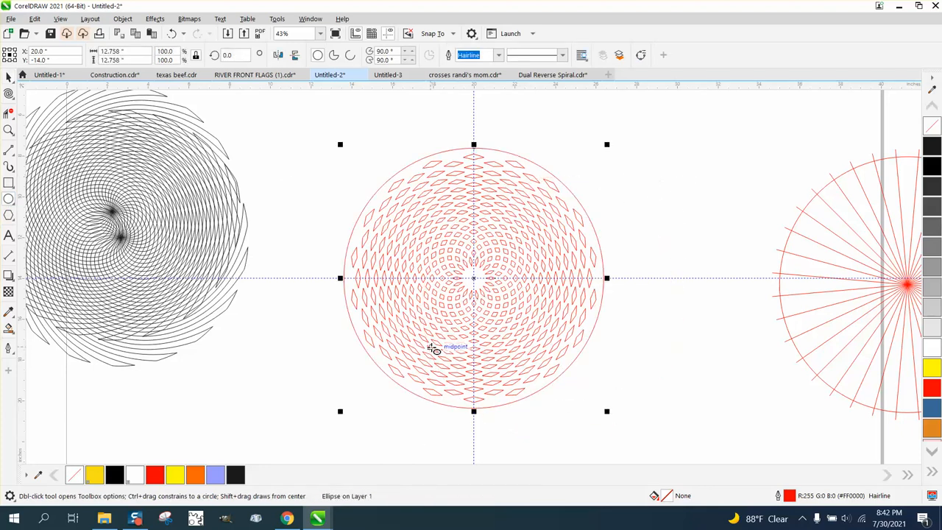
click(9, 78)
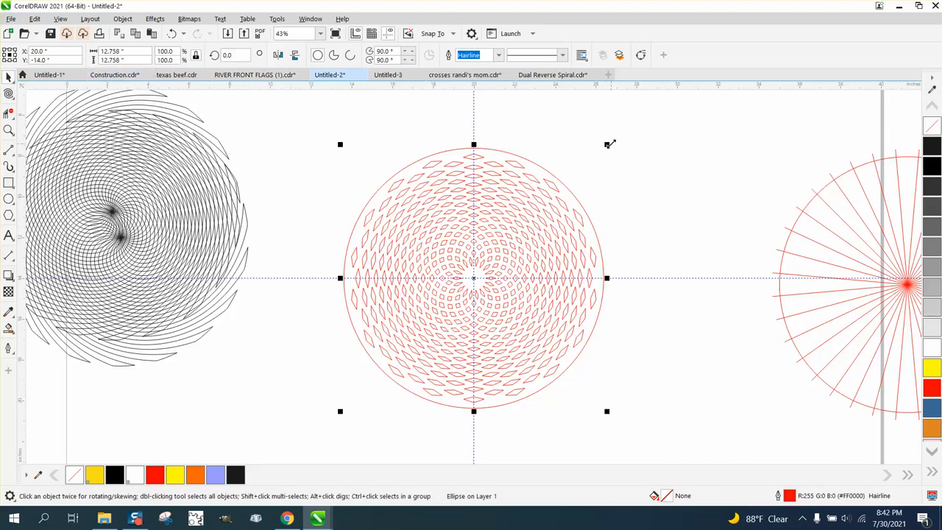
drag(607, 144, 607, 146)
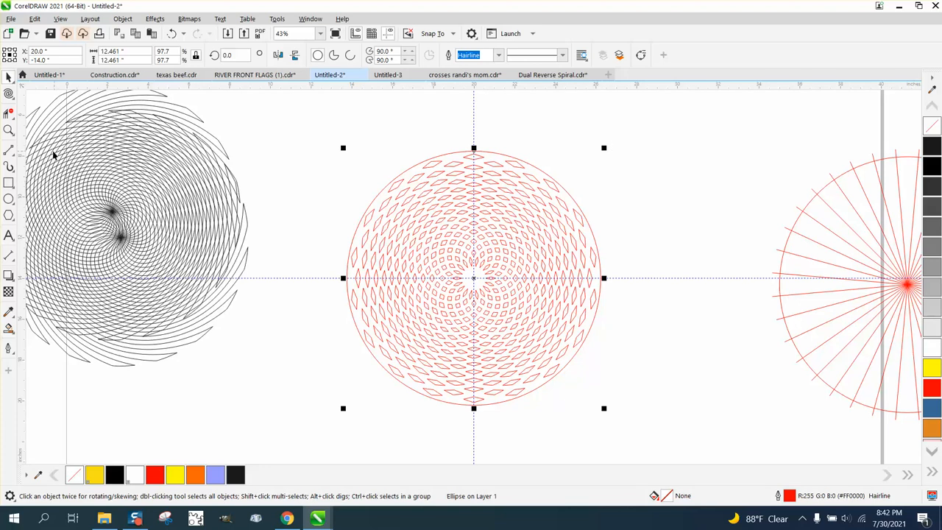
Smart-fill the area between the circle and the diamonds with orange-brown (R204 G102 B51) and no outline.
click(8, 329)
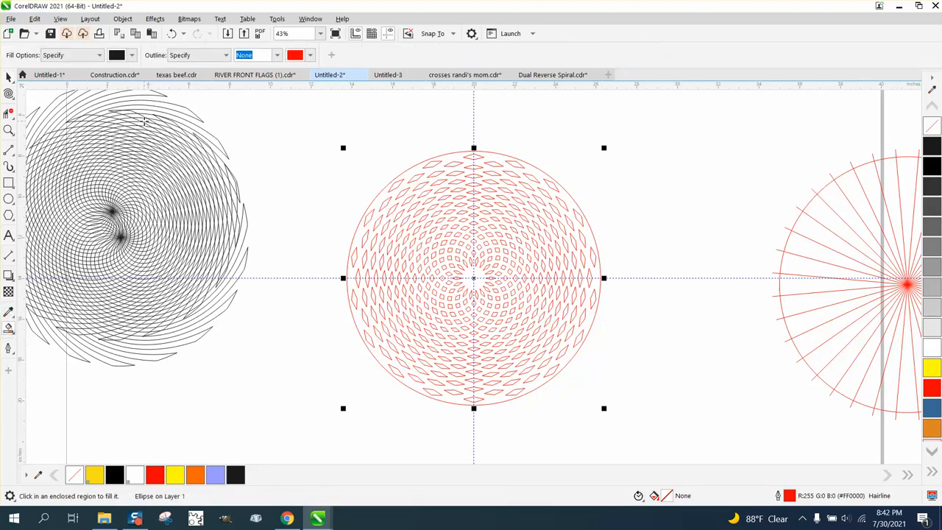
click(133, 56)
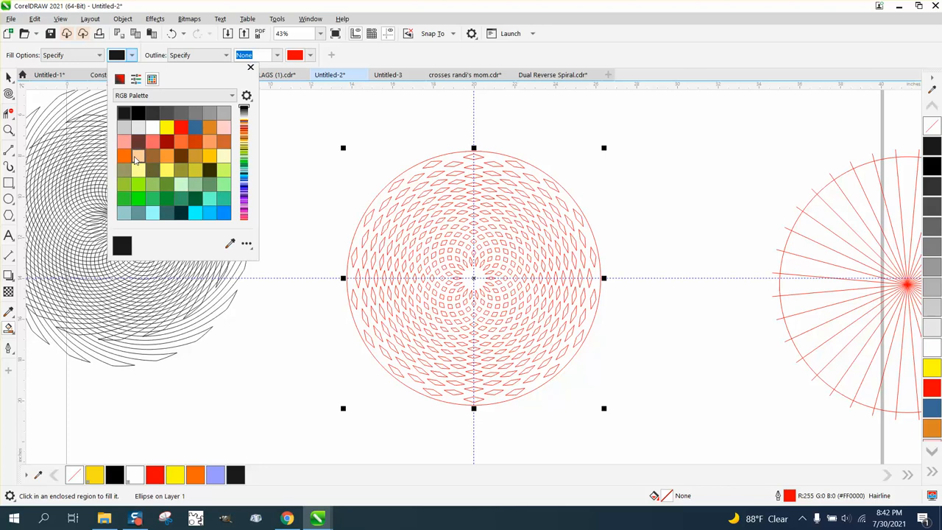
click(224, 142)
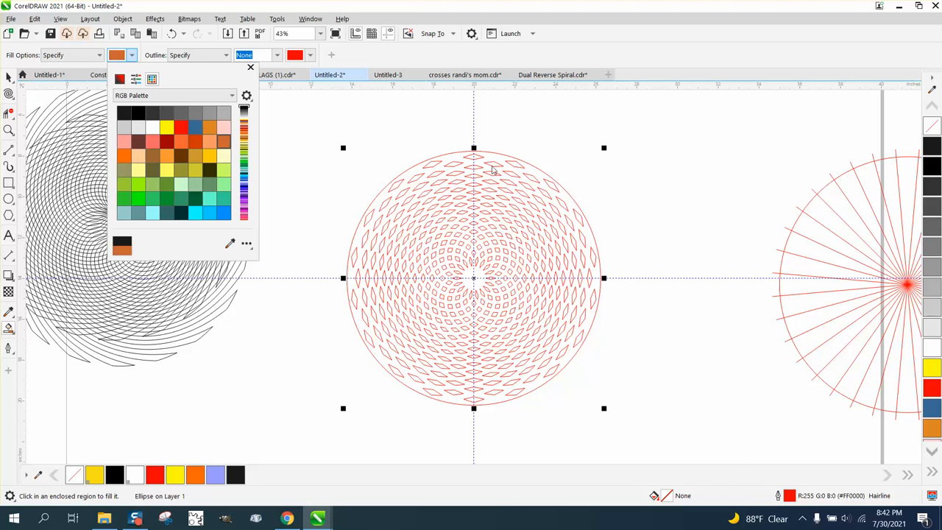
click(497, 157)
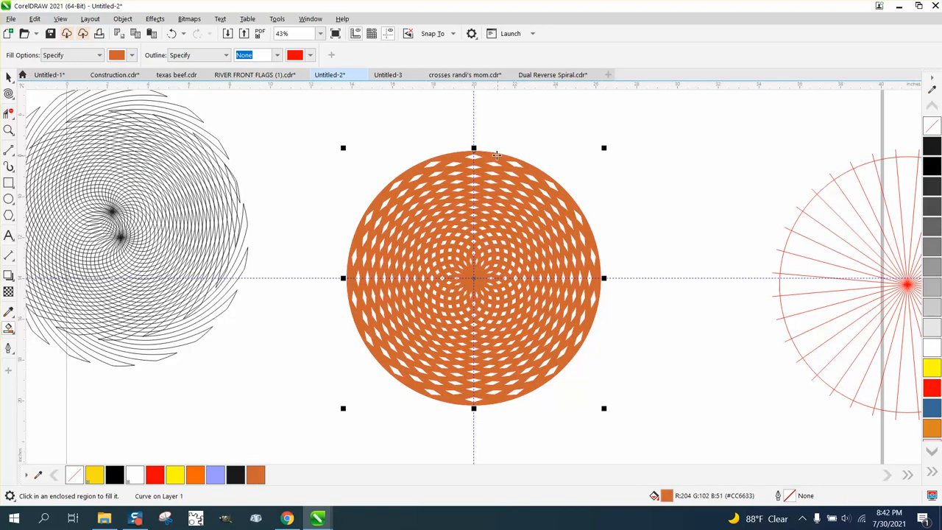
click(9, 129)
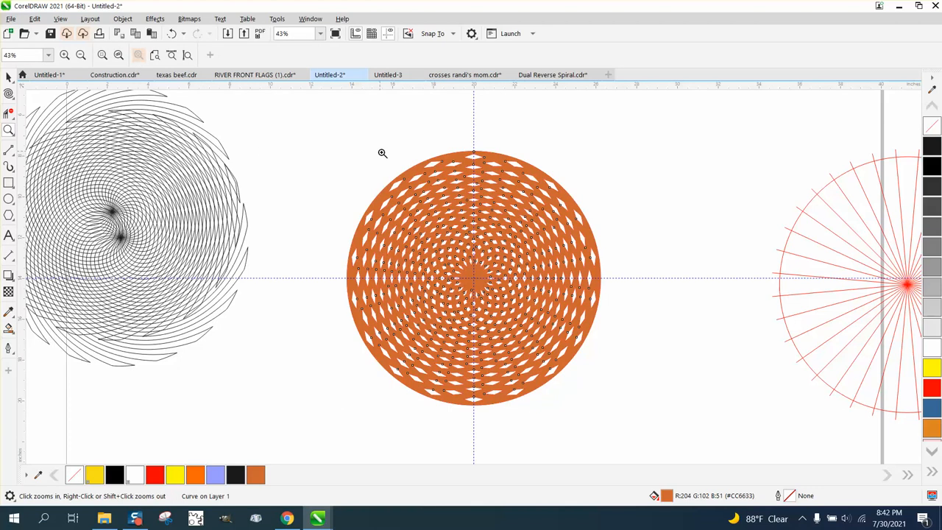
drag(382, 152, 579, 303)
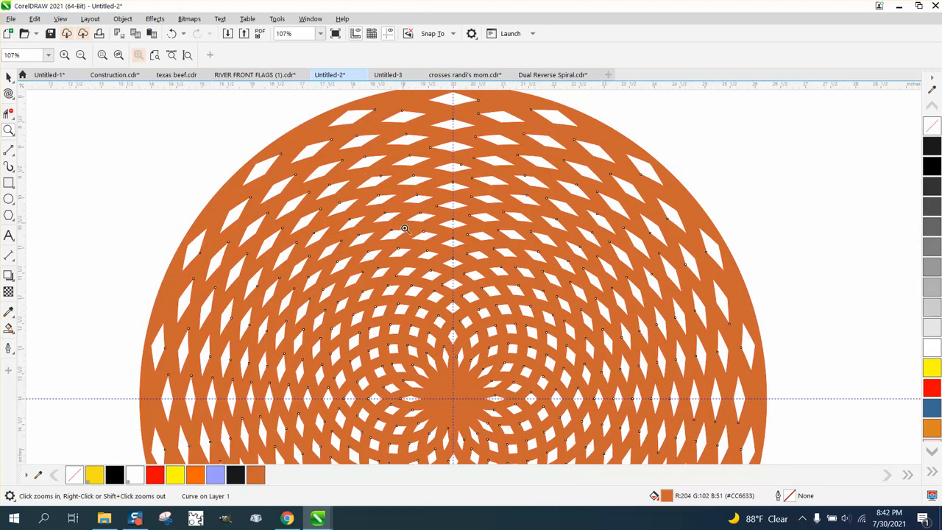
scroll(446, 298, down, 1)
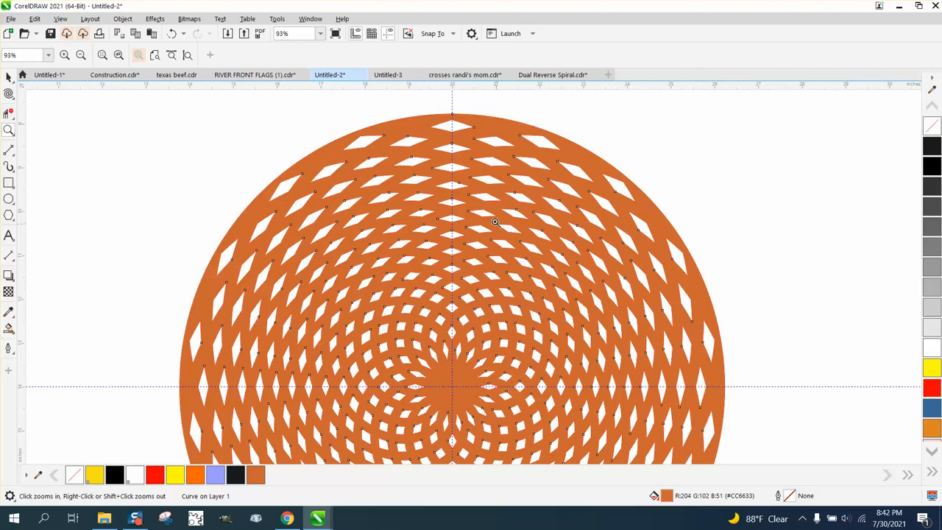
scroll(359, 199, down, 4)
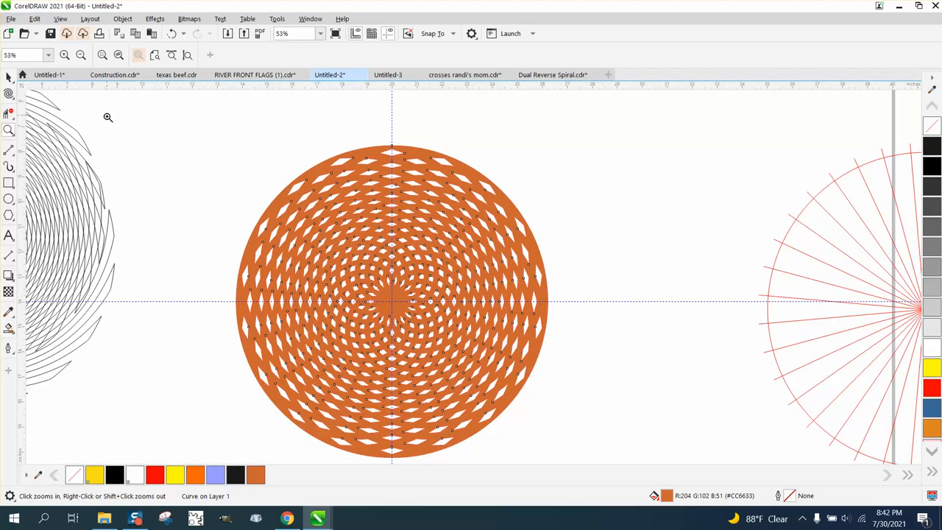
scroll(220, 192, down, 1)
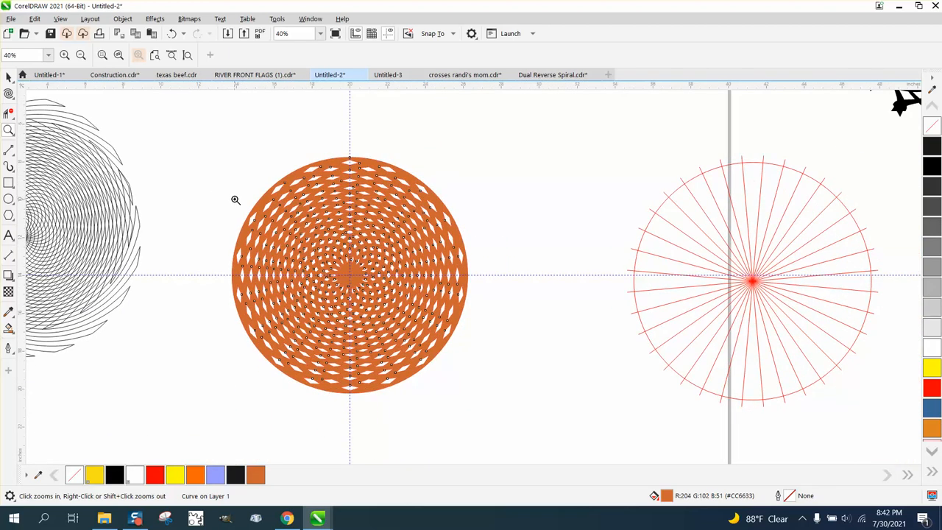